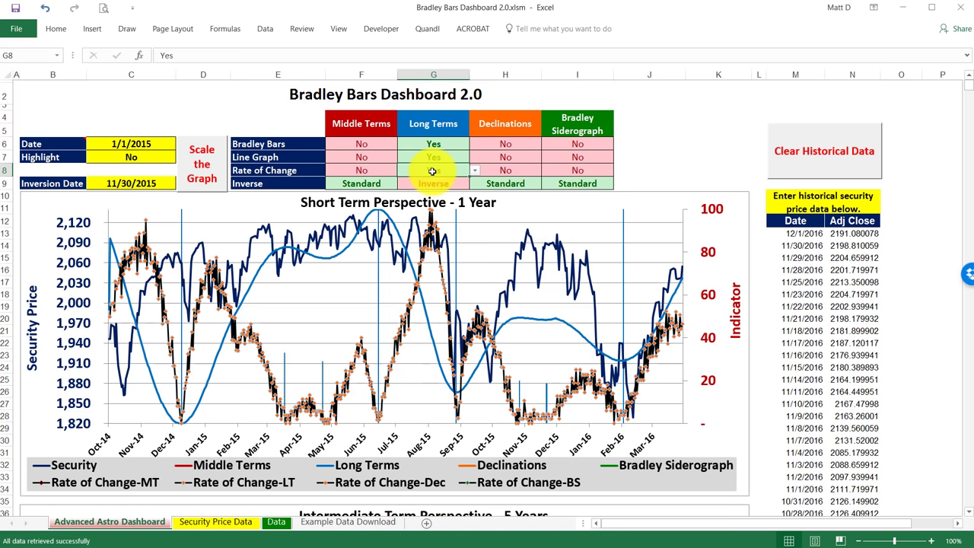
# Step: Set Rate of Change to No for the Long Terms indicator on the dashboard
pyautogui.click(477, 171)
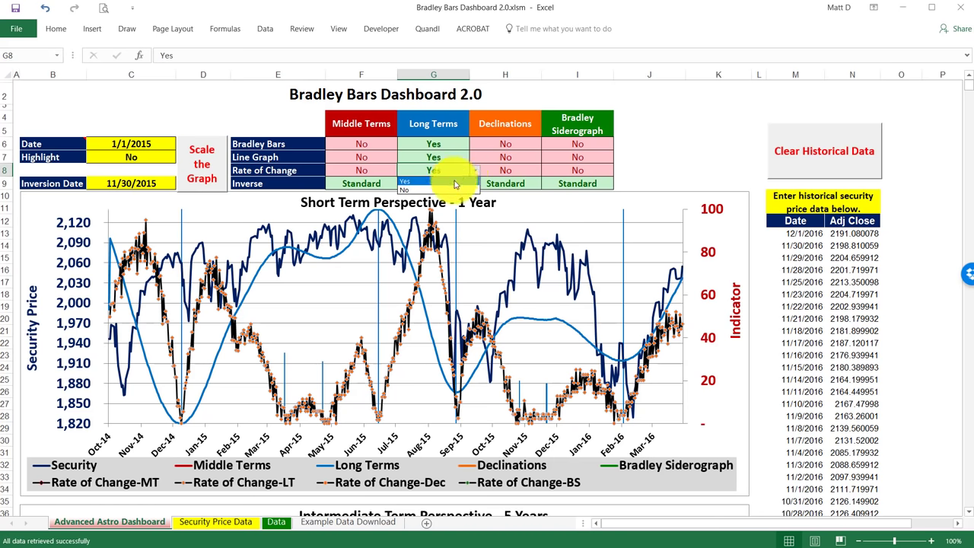
pyautogui.click(455, 190)
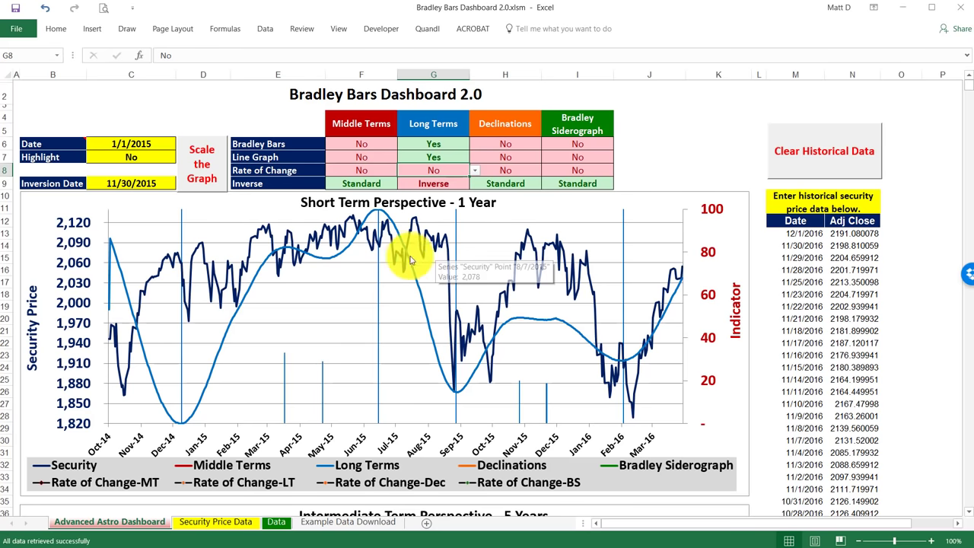
# Step: Examine the Long Terms line and Bradley bars against the security price in the 1-year, 5-year and 10-year charts
pyautogui.scroll(-5, 402, 255)
pyautogui.scroll(-3, 402, 257)
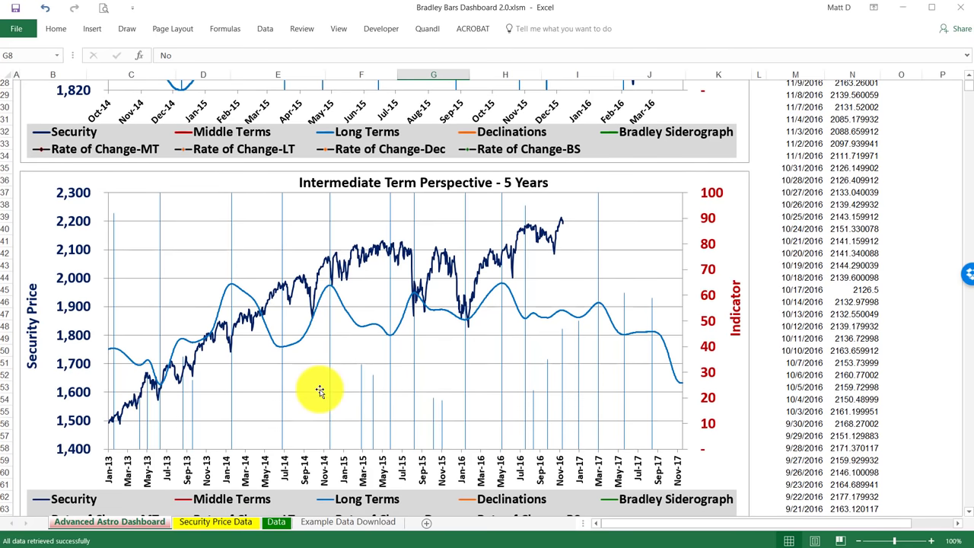
pyautogui.scroll(-3, 319, 391)
pyautogui.scroll(-2, 303, 340)
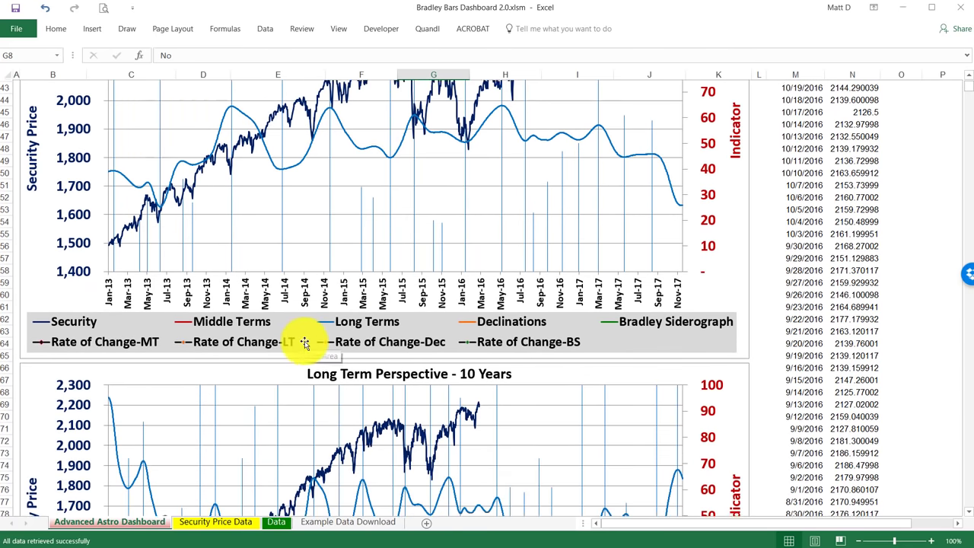
pyautogui.scroll(14, 309, 343)
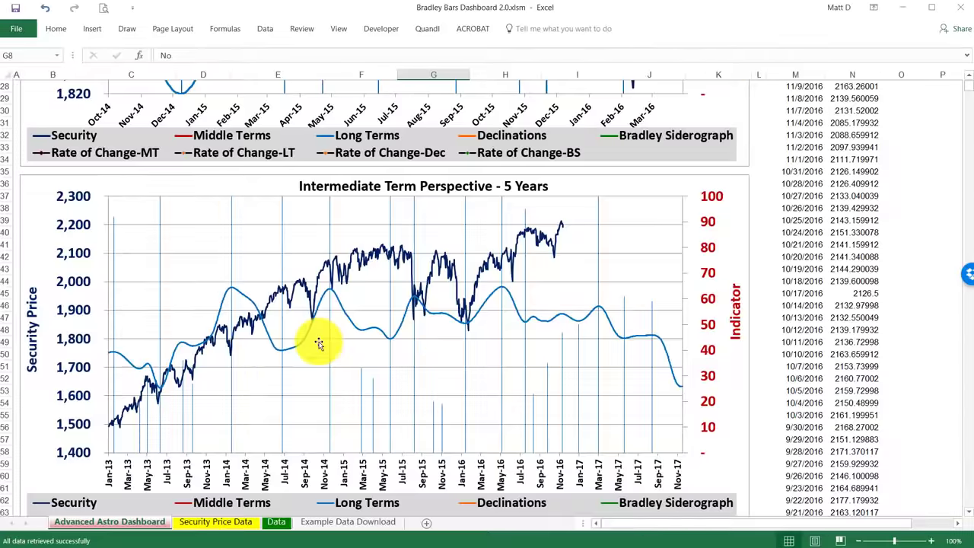
pyautogui.scroll(-8, 320, 346)
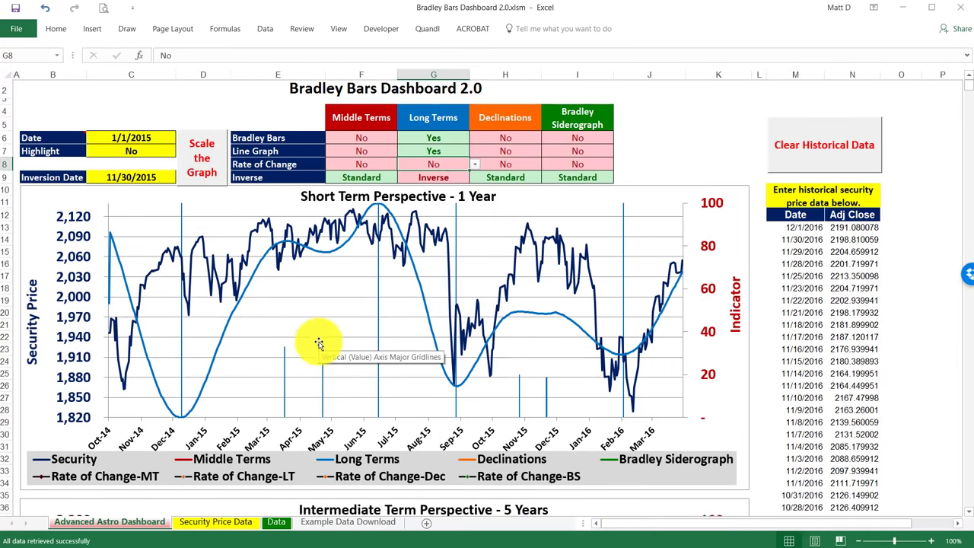
pyautogui.scroll(-1, 308, 335)
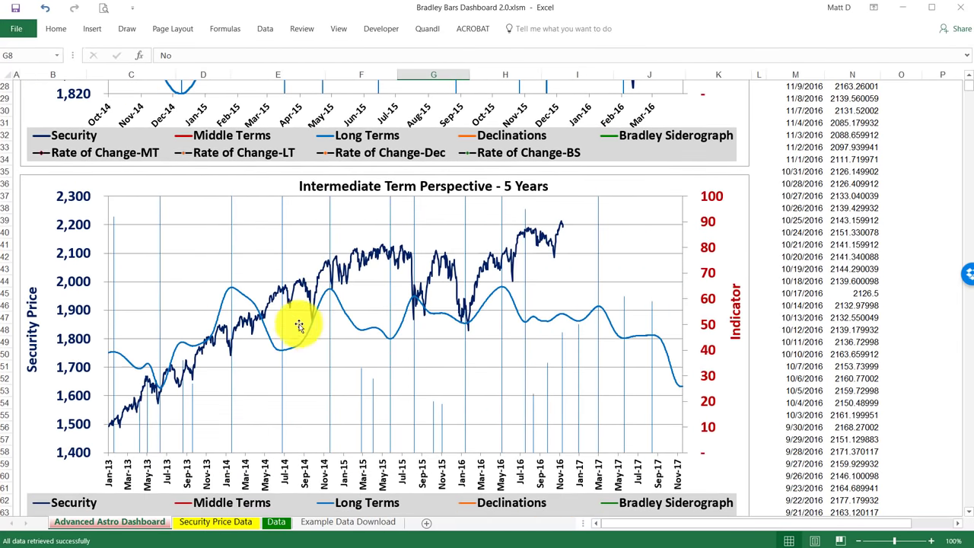
pyautogui.scroll(-9, 296, 320)
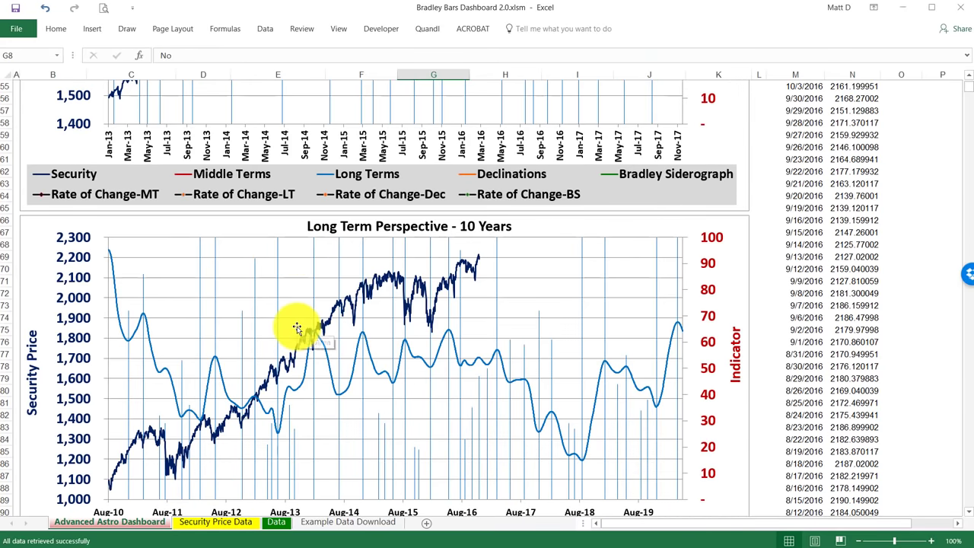
pyautogui.scroll(-1, 297, 328)
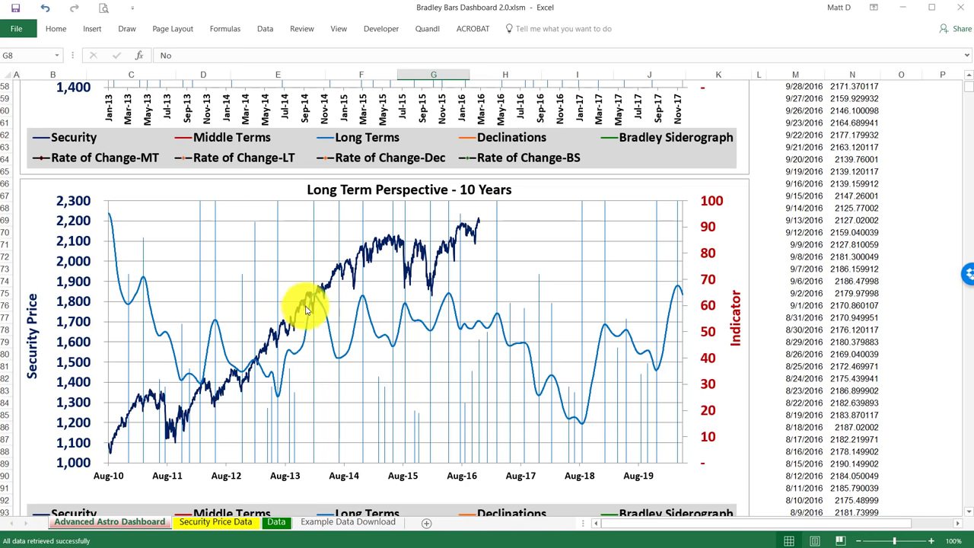
pyautogui.scroll(-4, 309, 308)
# Step: Clear the historical security price data from the dashboard
pyautogui.scroll(3, 311, 304)
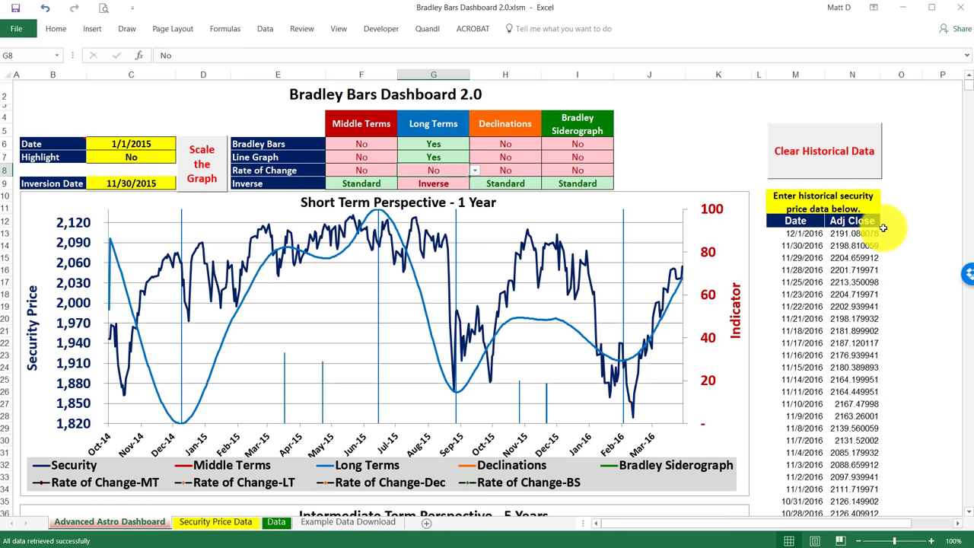
pyautogui.click(805, 168)
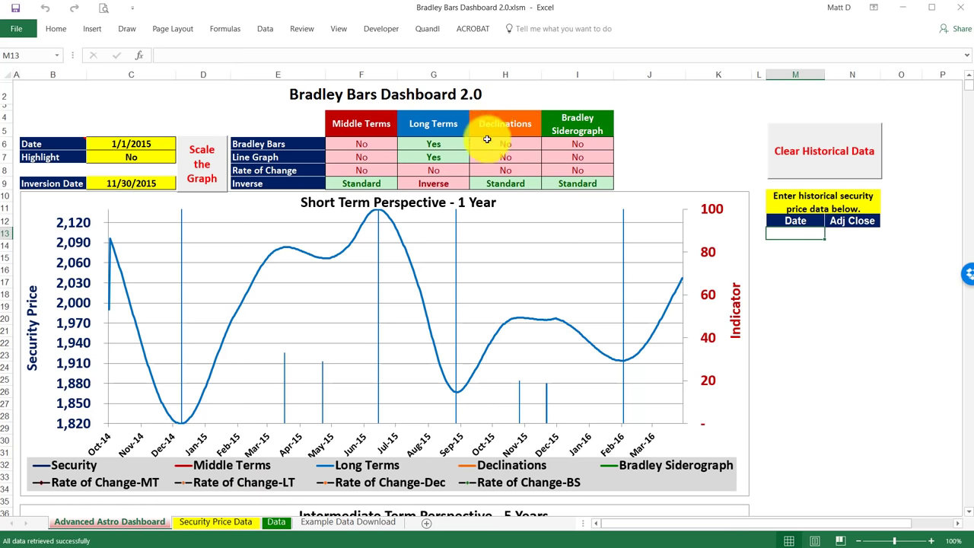
# Step: View the Security Price Data sheet and examine its Security, Quandl Code and Other Data Source columns
pyautogui.click(211, 522)
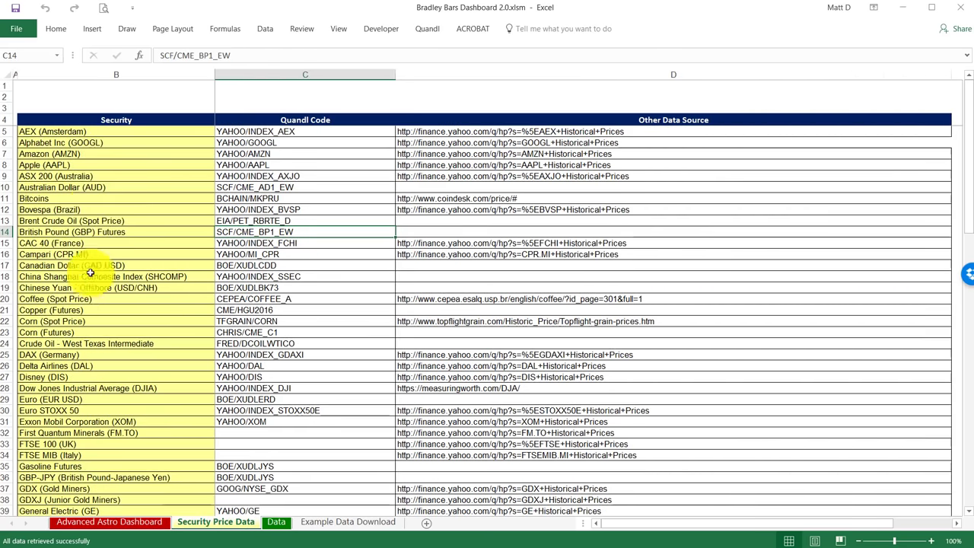
pyautogui.click(87, 177)
pyautogui.moveTo(84, 130); pyautogui.dragTo(102, 377)
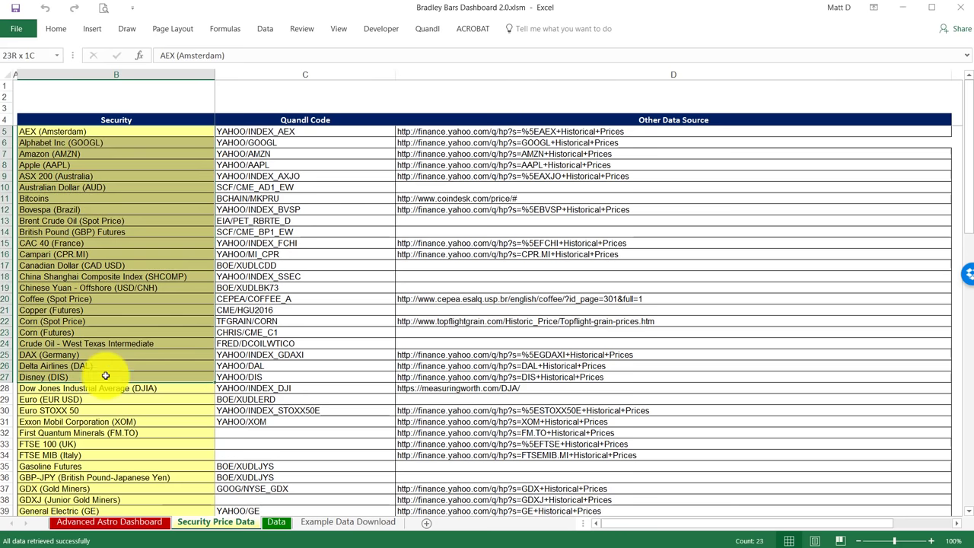
pyautogui.moveTo(268, 133); pyautogui.dragTo(297, 287)
pyautogui.moveTo(615, 131); pyautogui.dragTo(620, 312)
pyautogui.moveTo(464, 139); pyautogui.dragTo(476, 398)
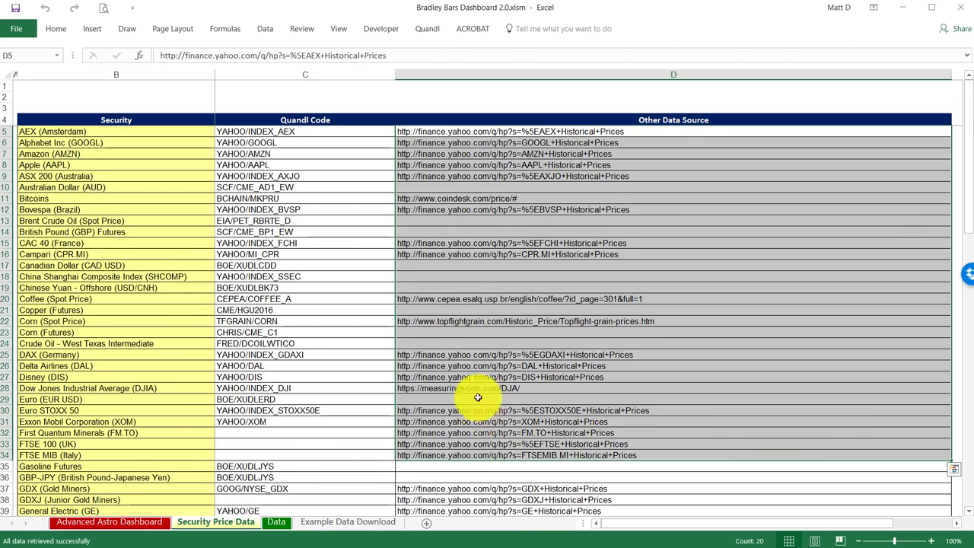
pyautogui.click(471, 375)
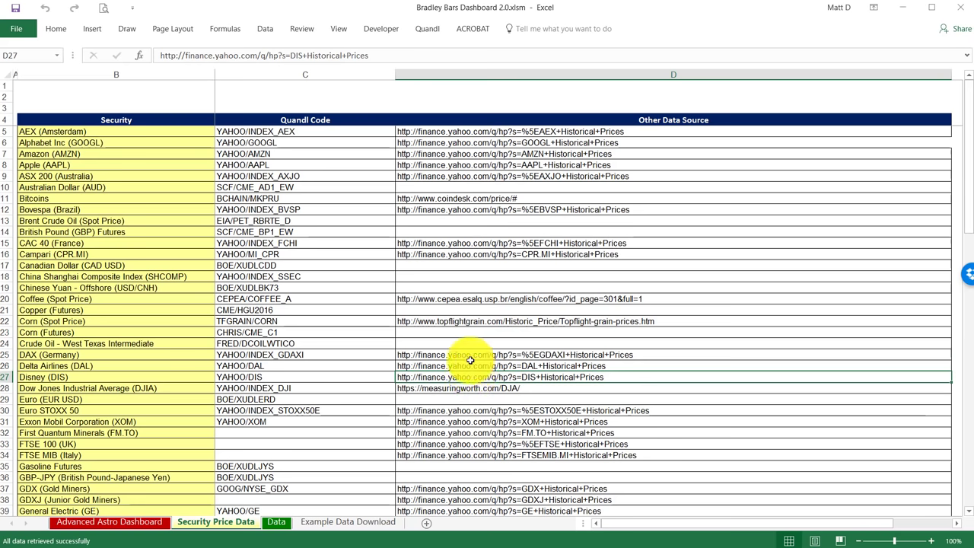
# Step: Compare the Quandl codes with the alternative data source links for the listed securities
pyautogui.moveTo(259, 142); pyautogui.dragTo(283, 323)
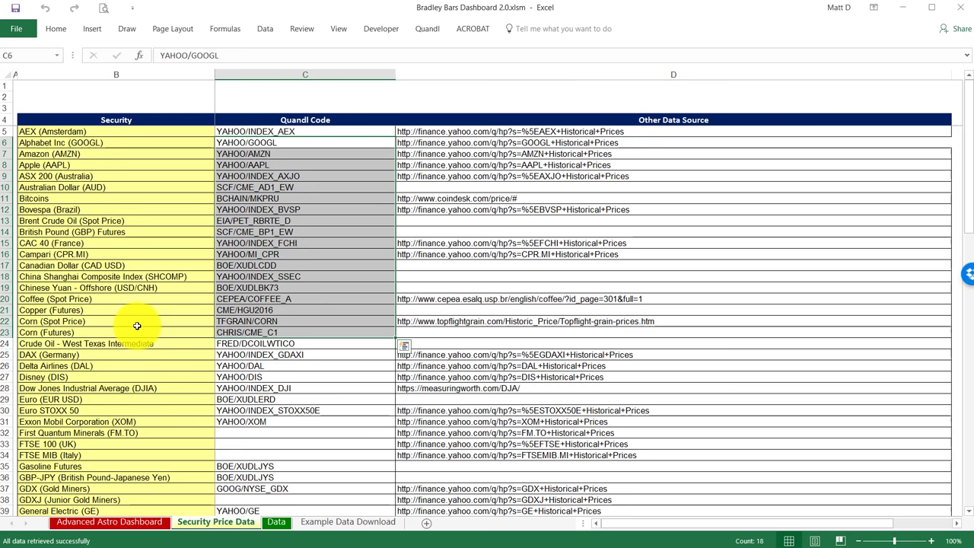
pyautogui.click(294, 254)
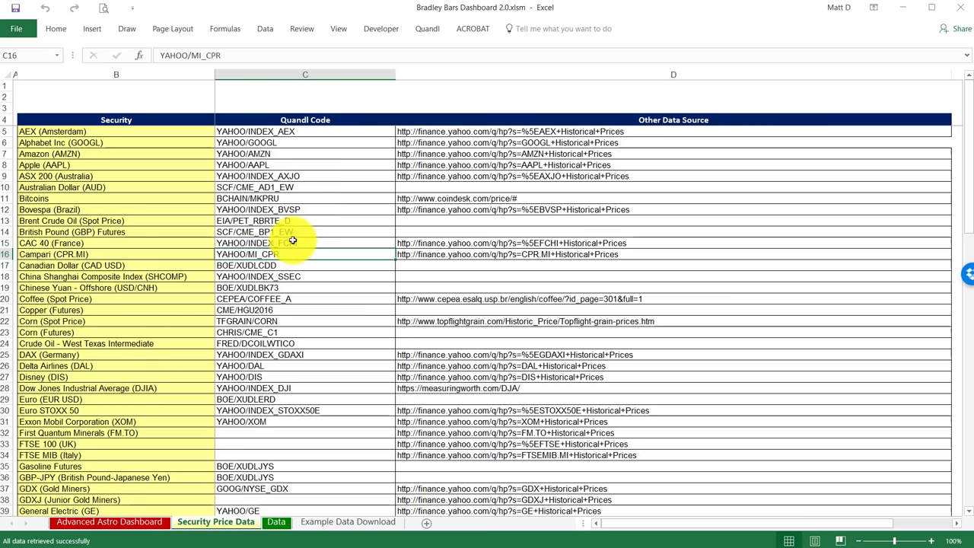
pyautogui.click(278, 196)
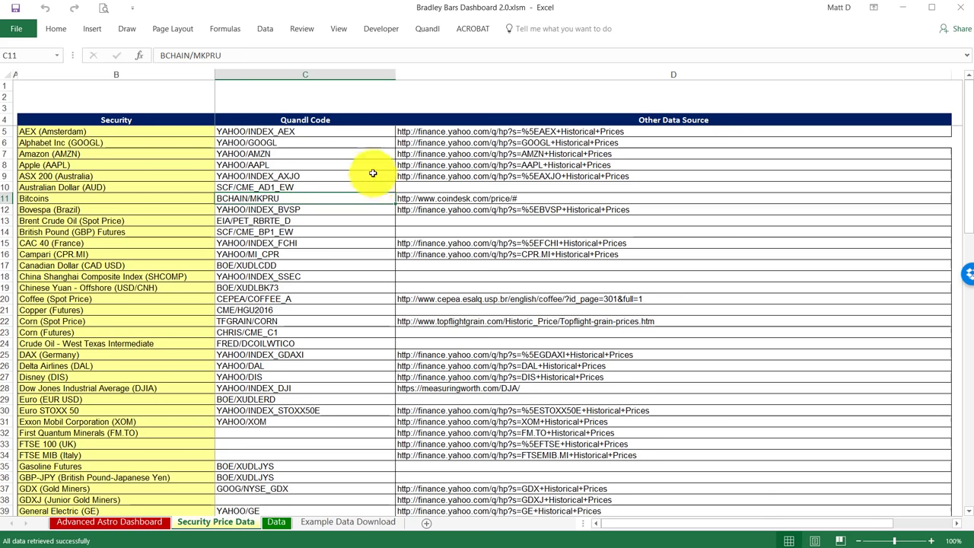
pyautogui.click(320, 154)
pyautogui.click(514, 166)
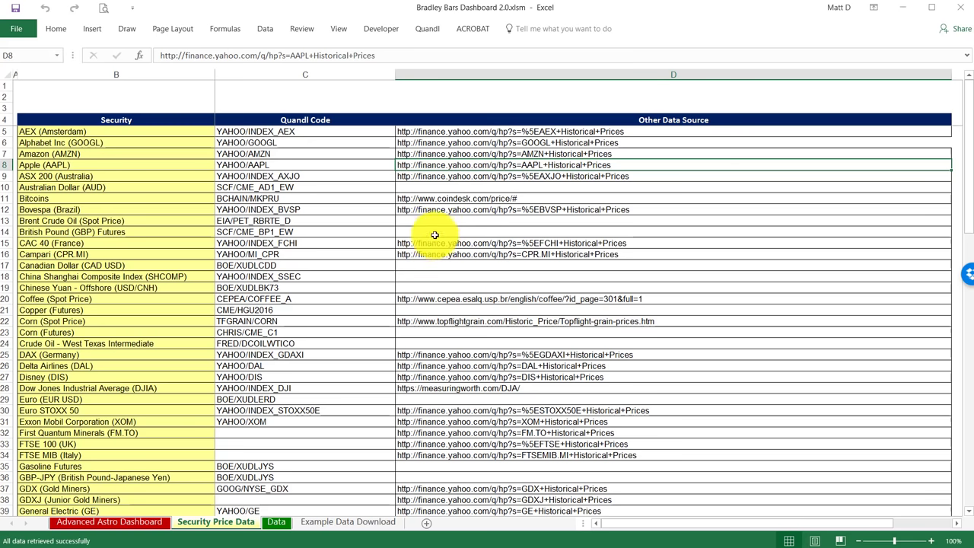
pyautogui.moveTo(254, 131); pyautogui.dragTo(507, 341)
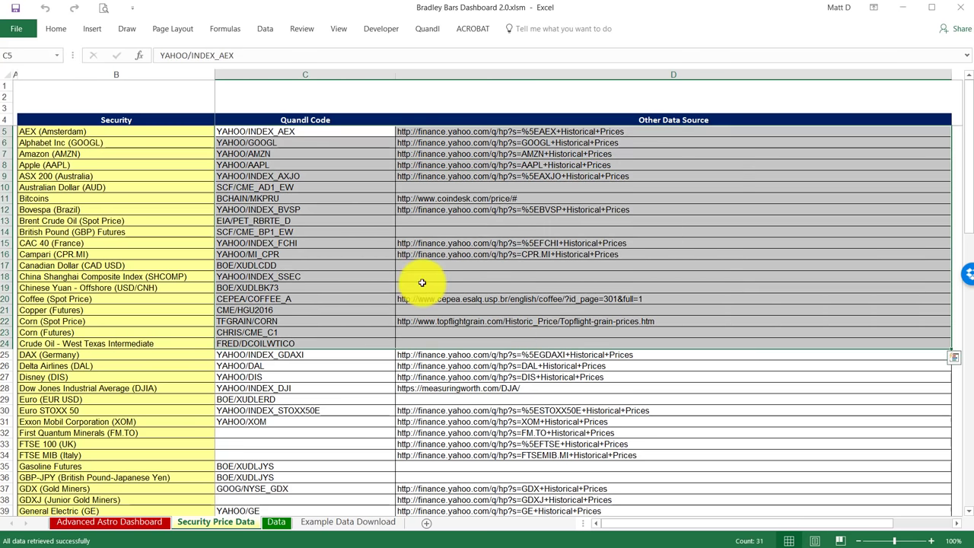
pyautogui.click(272, 212)
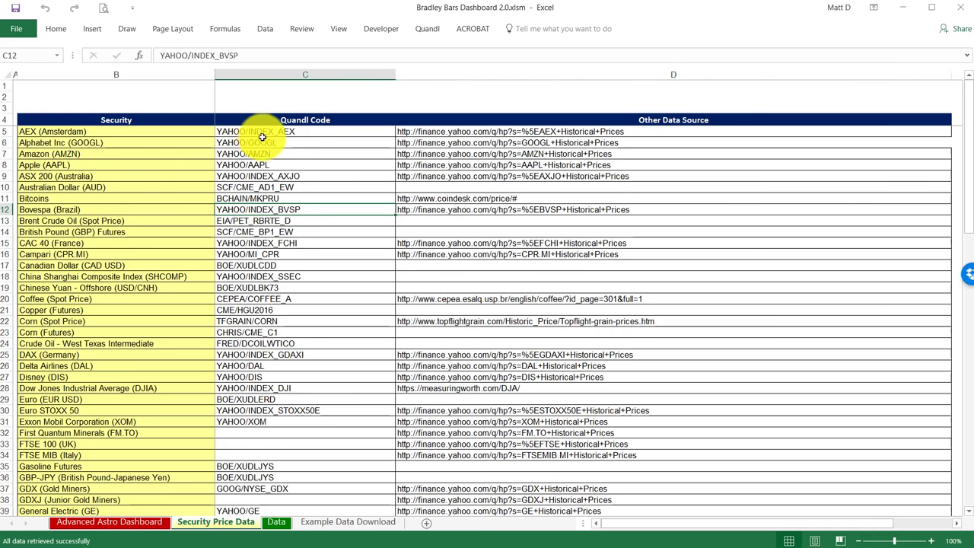
pyautogui.moveTo(250, 128); pyautogui.dragTo(328, 300)
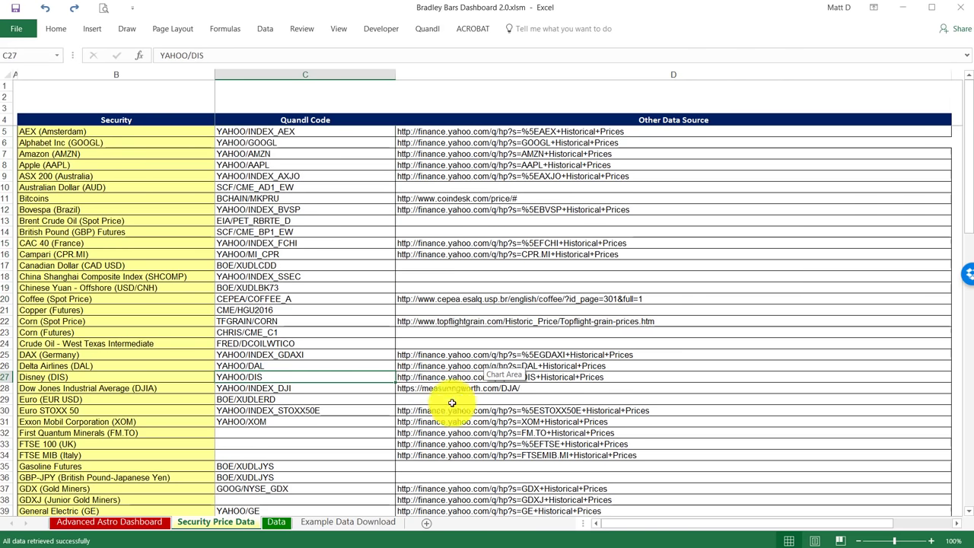
# Step: Copy the Yahoo Finance historical prices link for Microsoft (MSFT) and open that page in the web browser
pyautogui.scroll(-4, 163, 416)
pyautogui.scroll(-4, 163, 416)
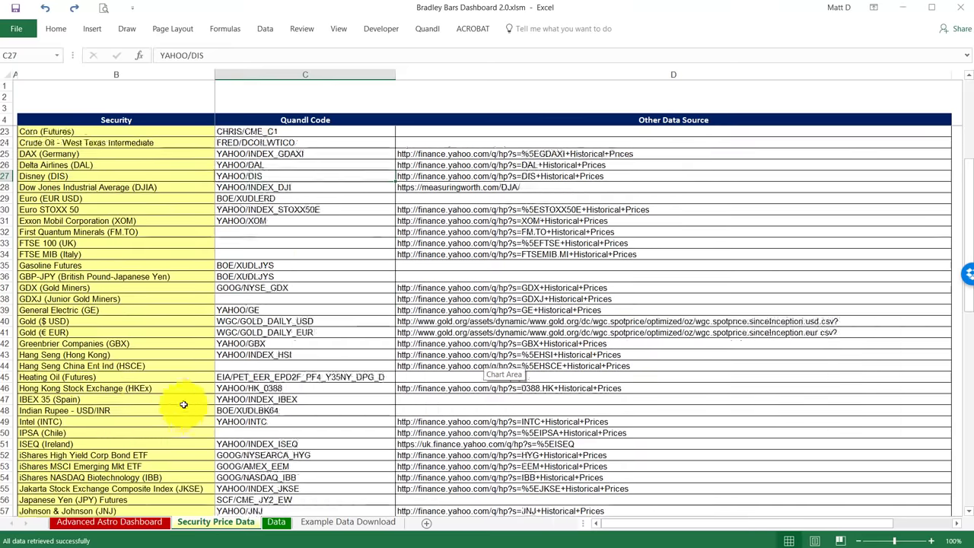
pyautogui.scroll(-3, 146, 346)
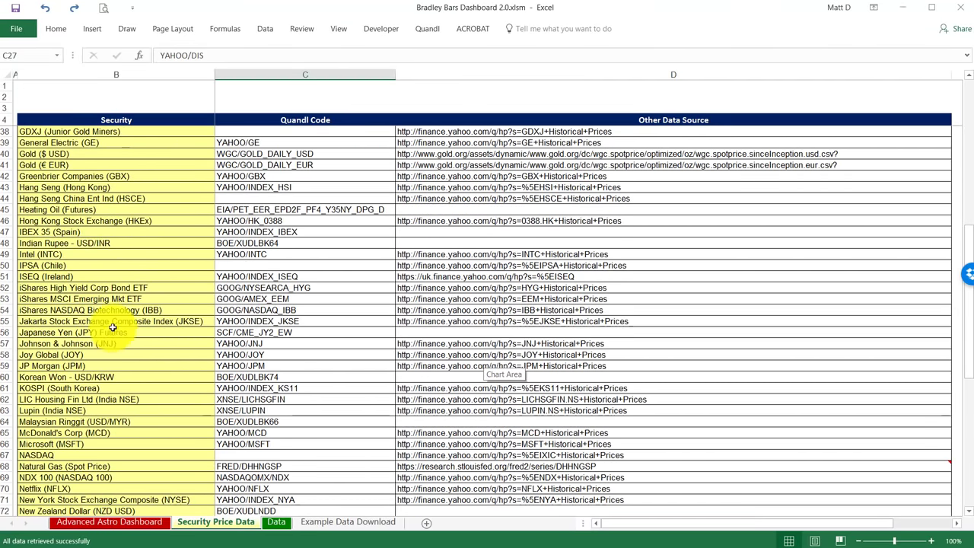
pyautogui.click(408, 444)
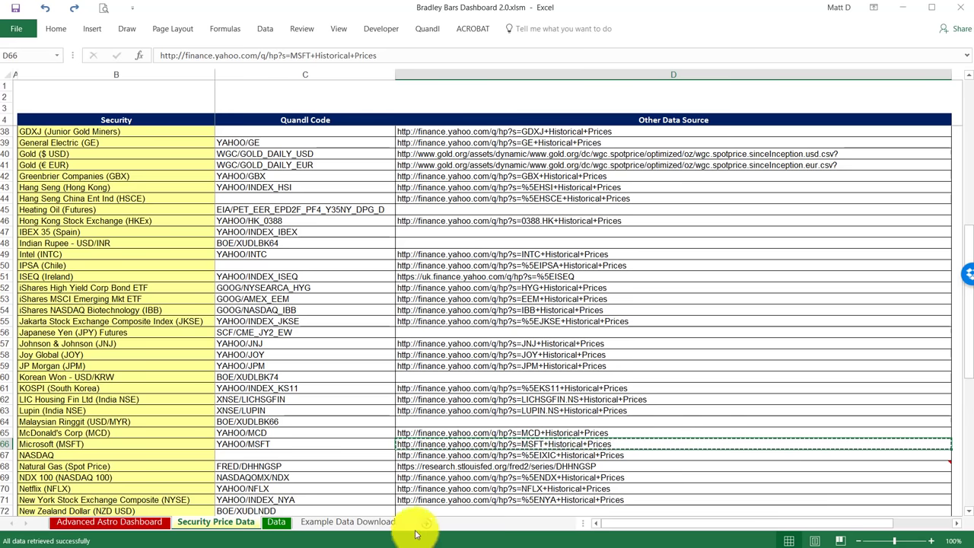
pyautogui.hotkey('ctrl', 'c')
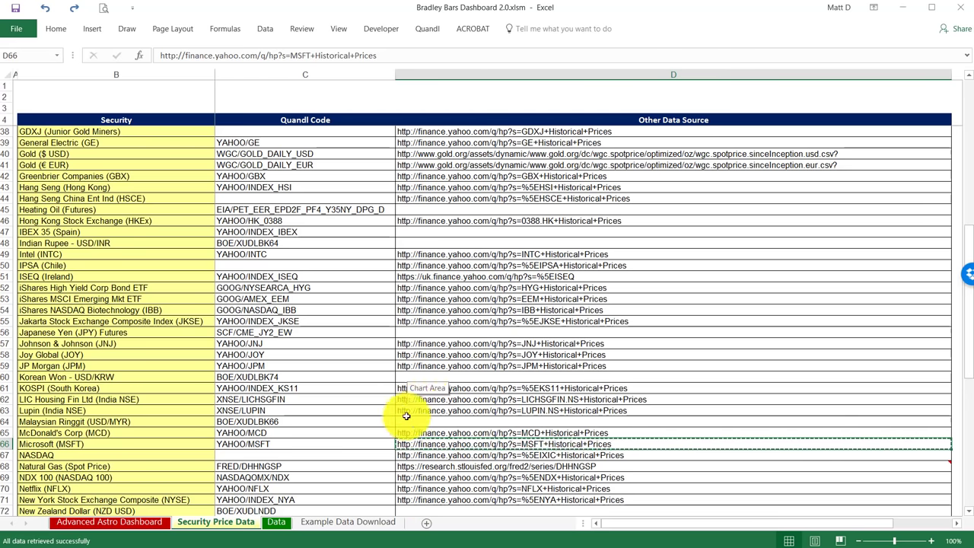
pyautogui.hotkey('alt', 'Tab')
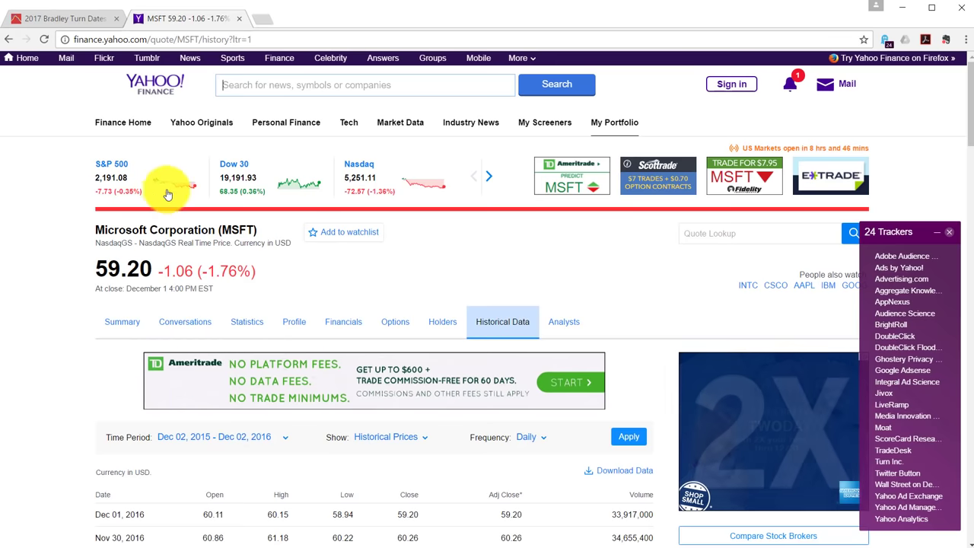
# Step: Set the time period of Microsoft's historical prices to the maximum range, 3/13/1986 to 12/2/2016, and apply it
pyautogui.scroll(-1, 188, 188)
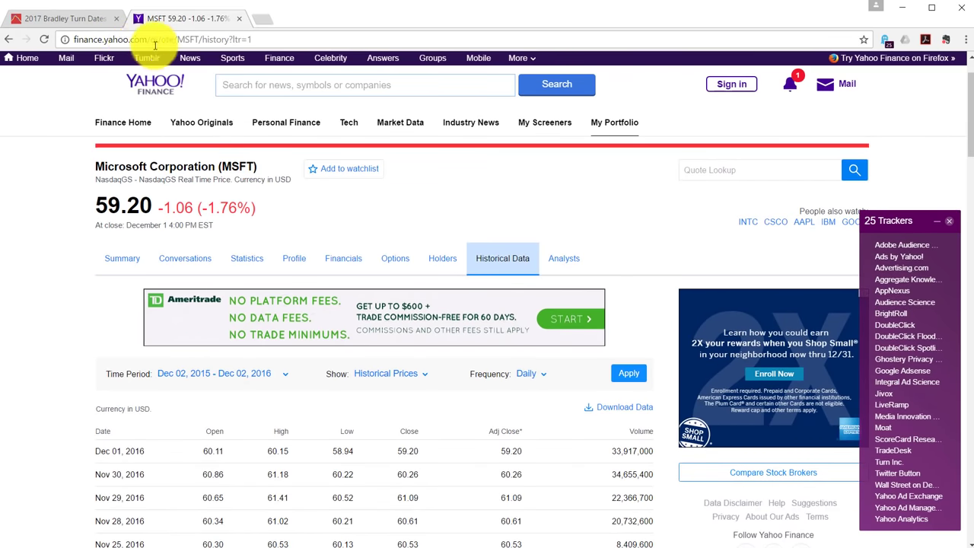
pyautogui.scroll(-3, 256, 246)
pyautogui.scroll(2, 239, 211)
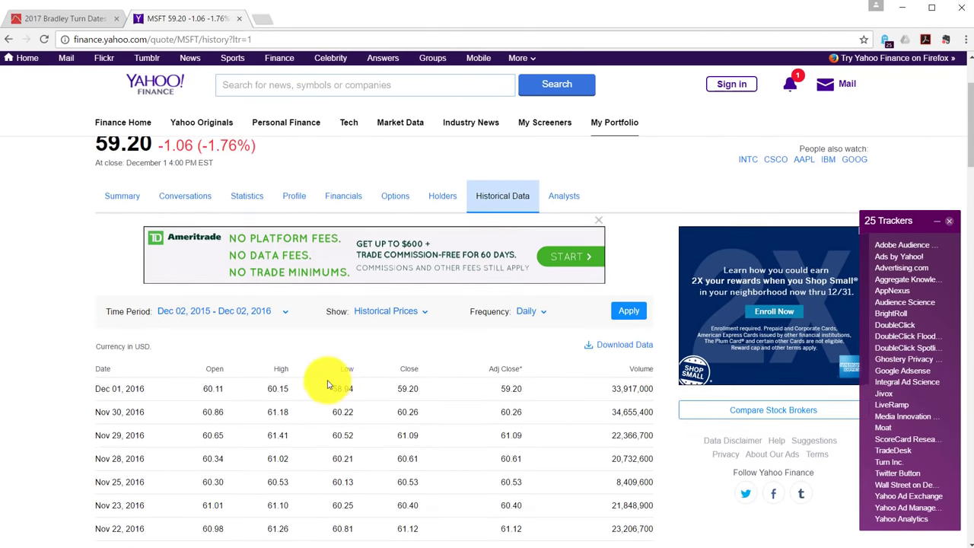
pyautogui.scroll(1, 328, 388)
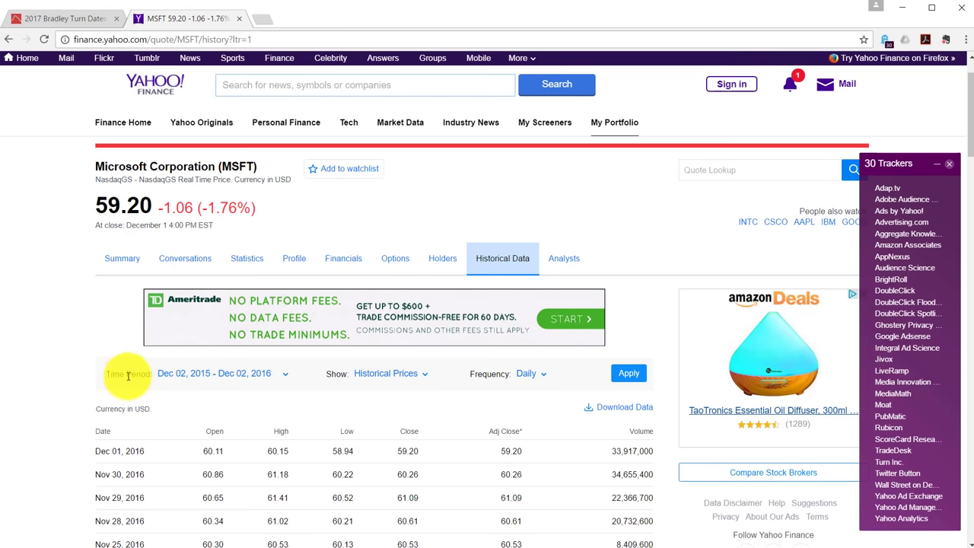
pyautogui.click(278, 376)
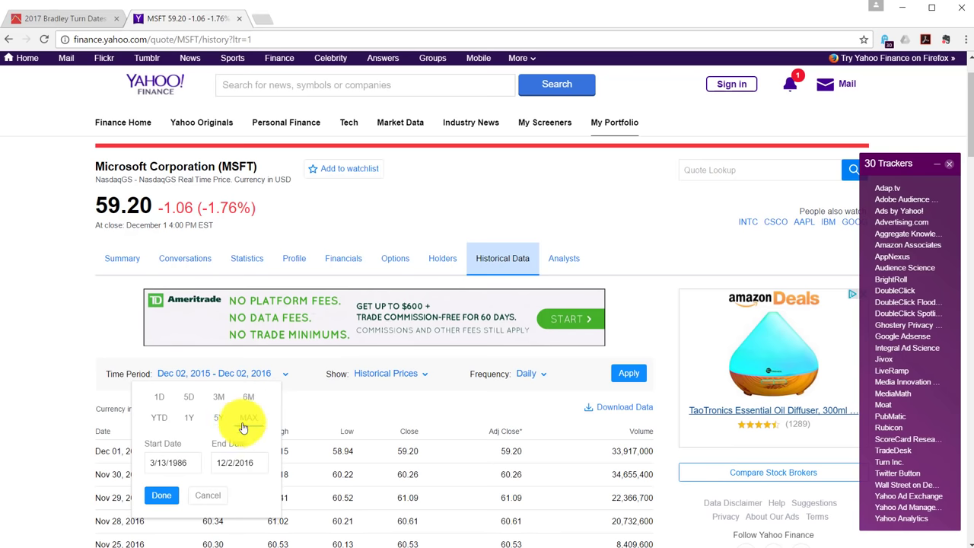
pyautogui.click(157, 499)
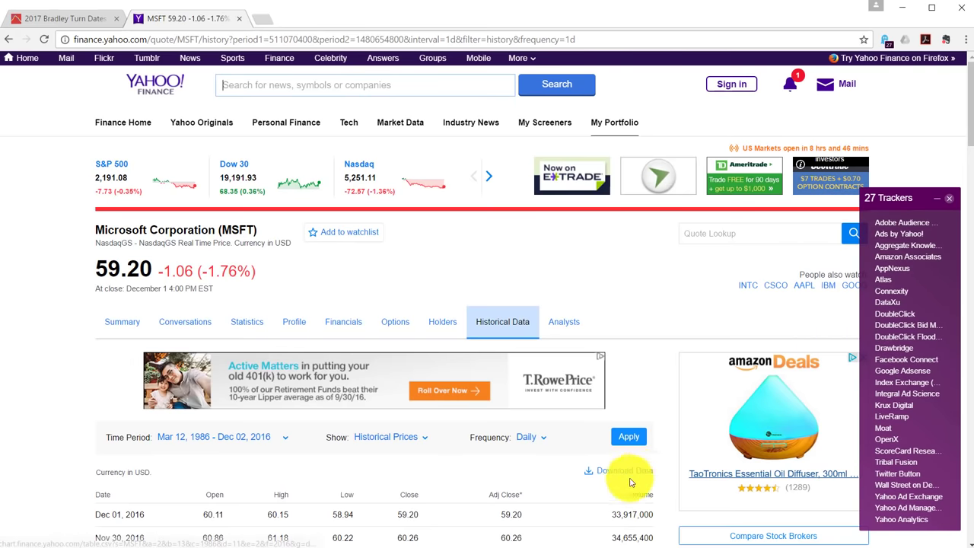
# Step: Download Microsoft's historical price data and open the downloaded table (7).csv in Excel
pyautogui.click(627, 471)
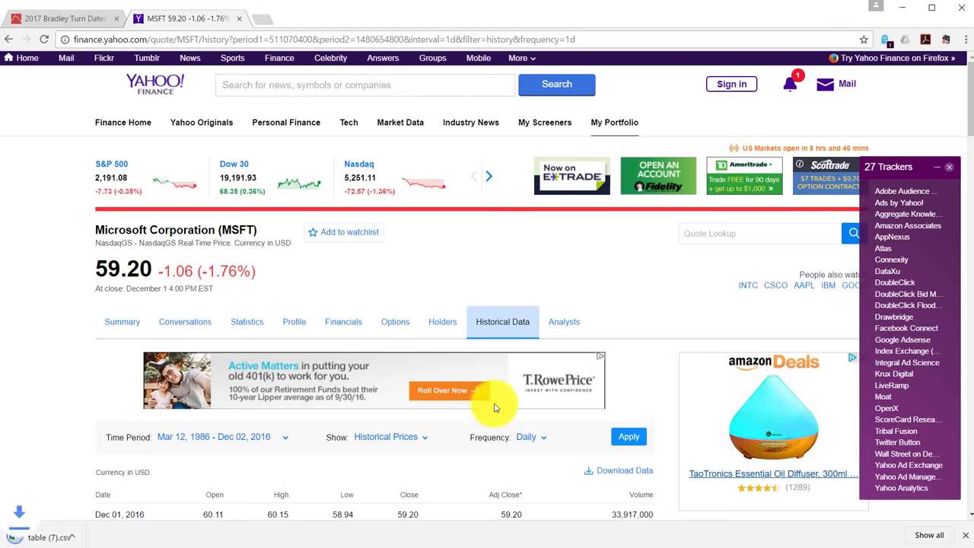
pyautogui.click(50, 535)
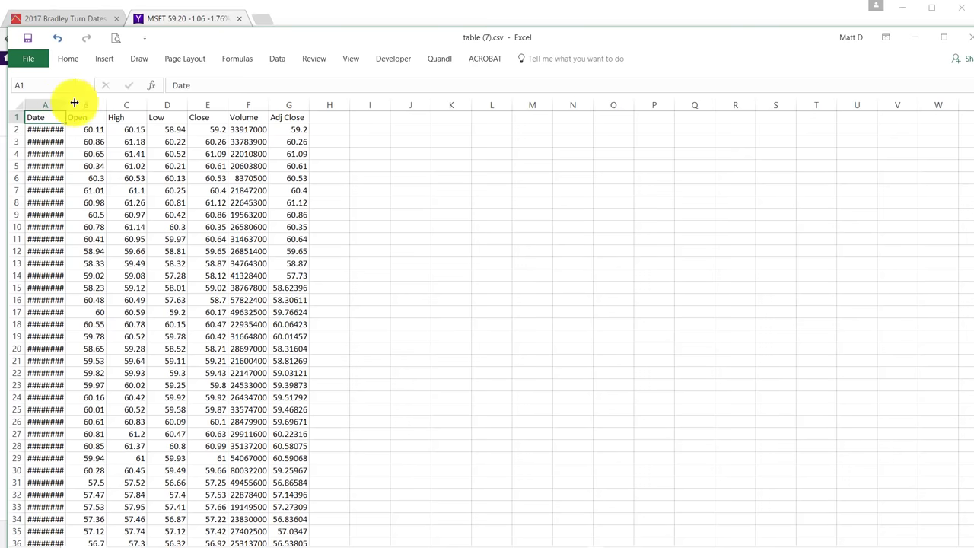
# Step: Widen the Date column of the price table so that the full dates fit
pyautogui.doubleClick(75, 102)
pyautogui.click(139, 144)
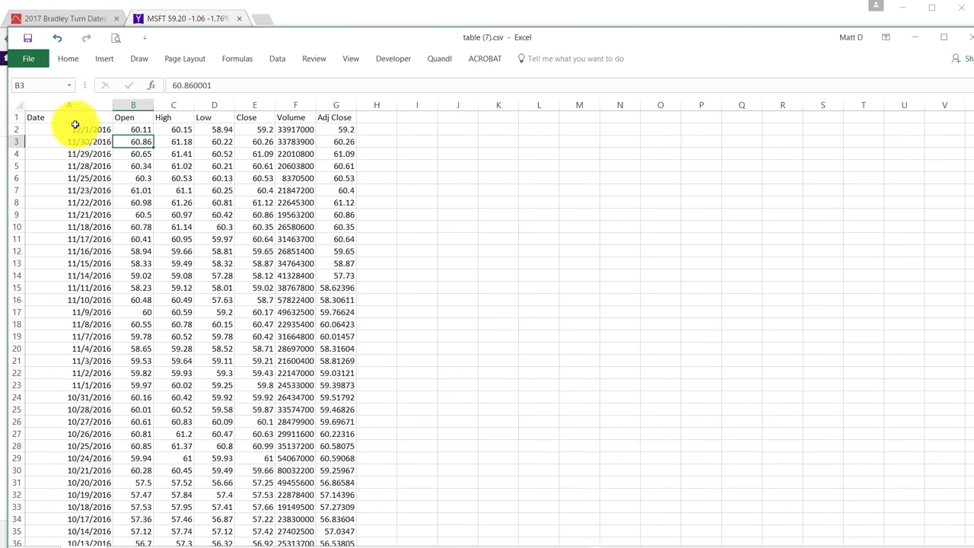
# Step: Delete the Open, High, Low, Close and Volume columns from the price table, keeping only Date and Adj Close
pyautogui.click(67, 104)
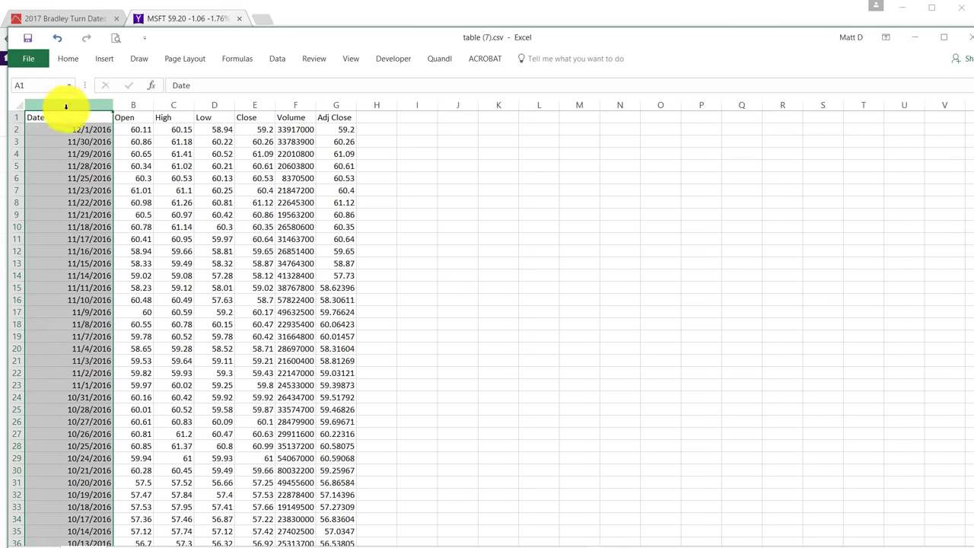
pyautogui.click(335, 104)
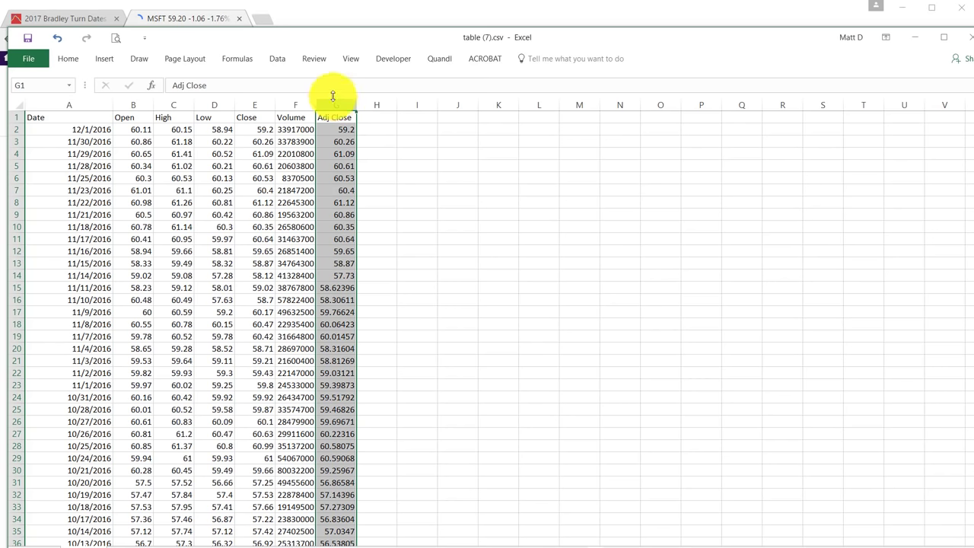
pyautogui.click(164, 143)
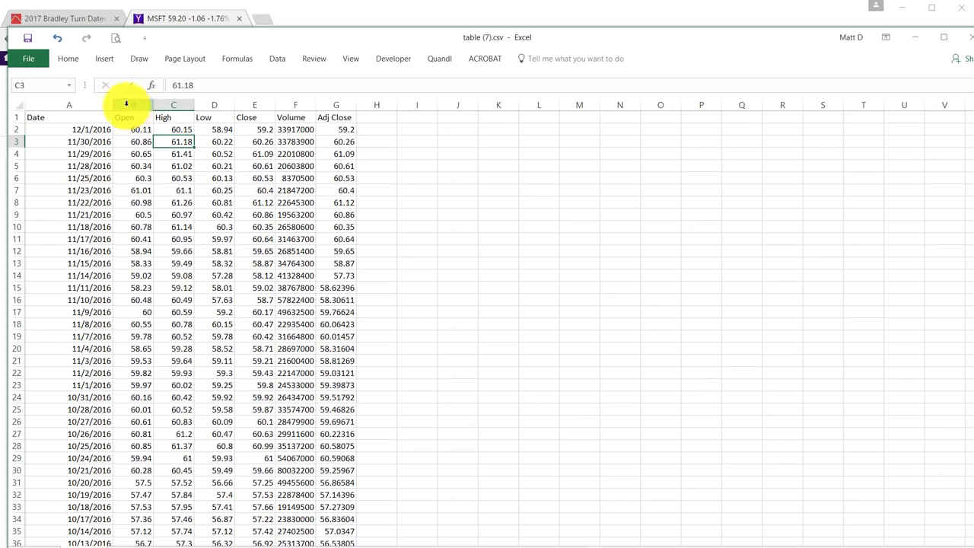
pyautogui.click(128, 103)
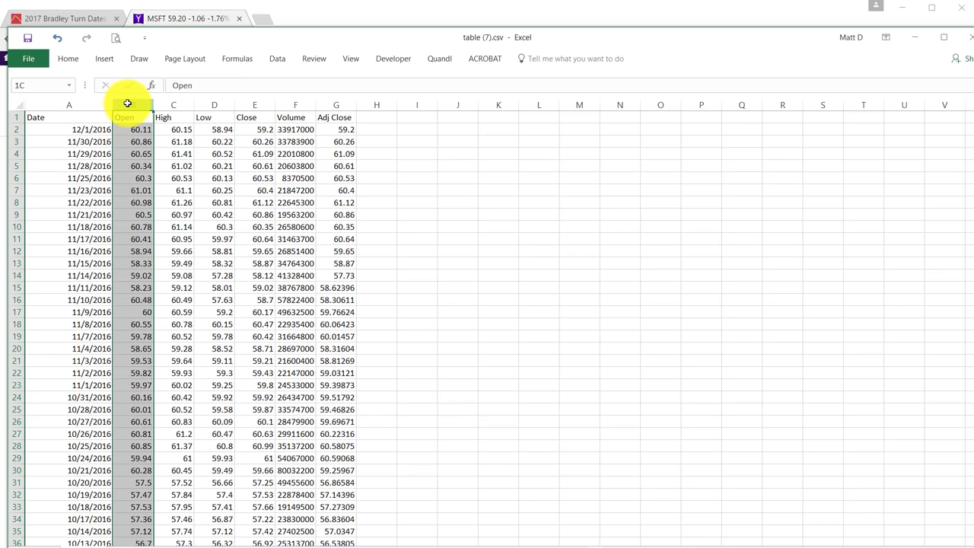
pyautogui.moveTo(127, 103); pyautogui.dragTo(291, 102)
pyautogui.rightClick(294, 105)
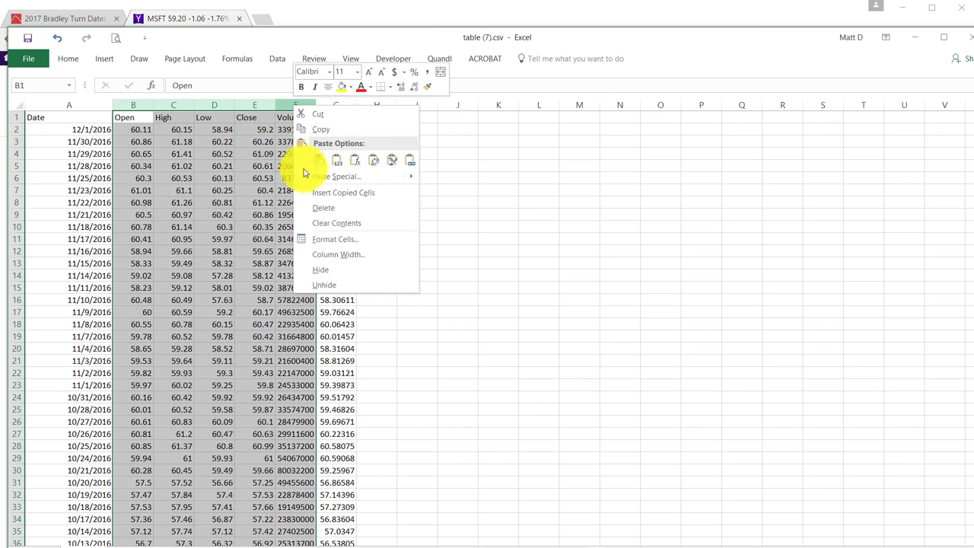
pyautogui.click(322, 208)
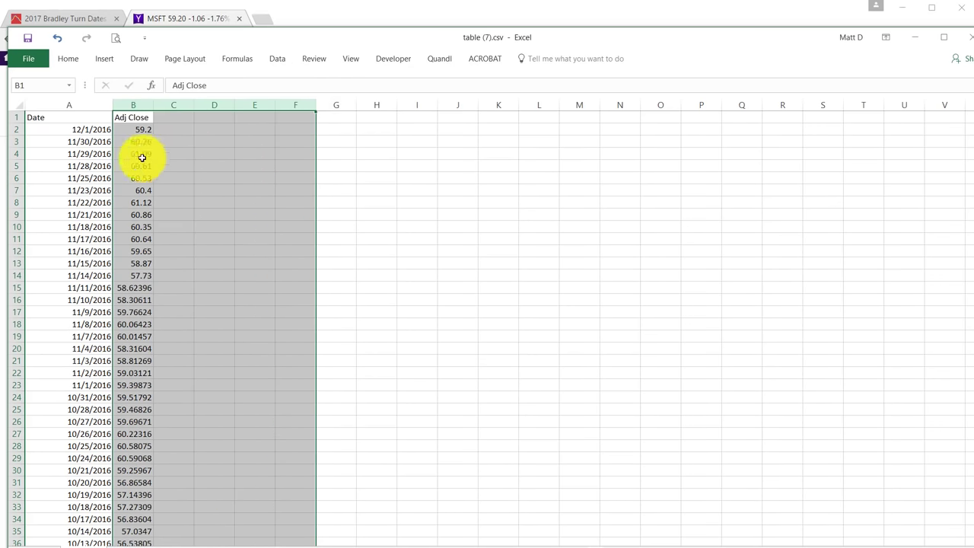
pyautogui.click(142, 157)
# Step: Add notes in D2:D4 on how to select the price data, beginning with "Click on the date at the top left"
pyautogui.moveTo(76, 131); pyautogui.dragTo(140, 152)
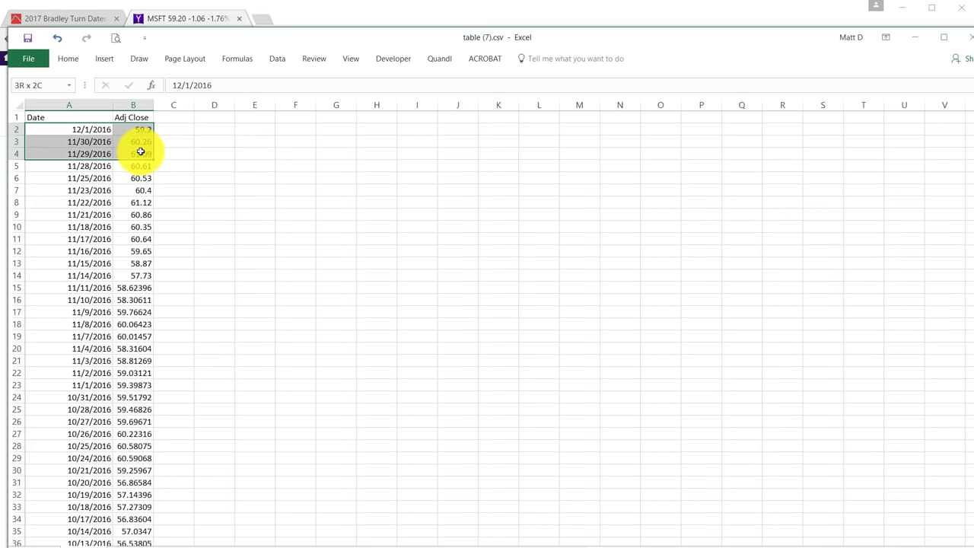
pyautogui.click(91, 130)
pyautogui.click(229, 129)
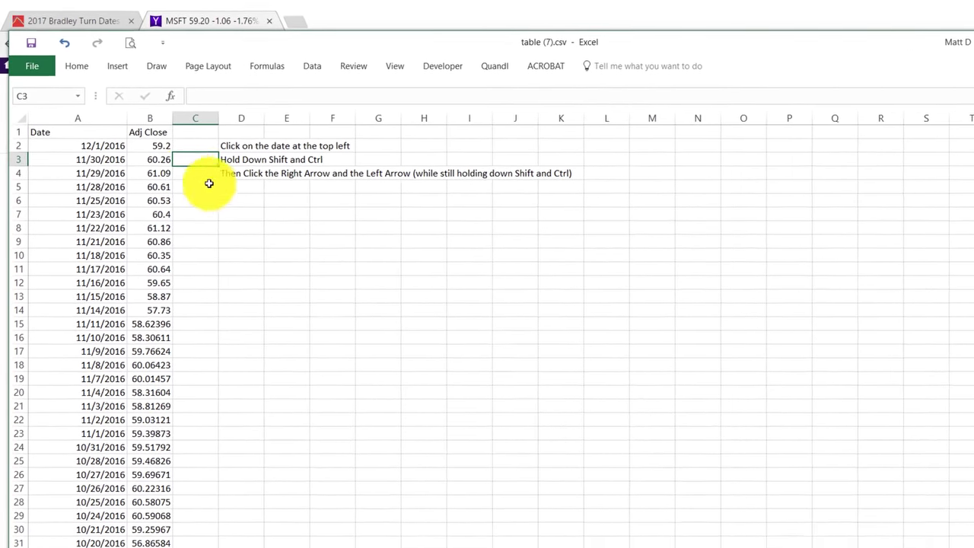
pyautogui.click(62, 139)
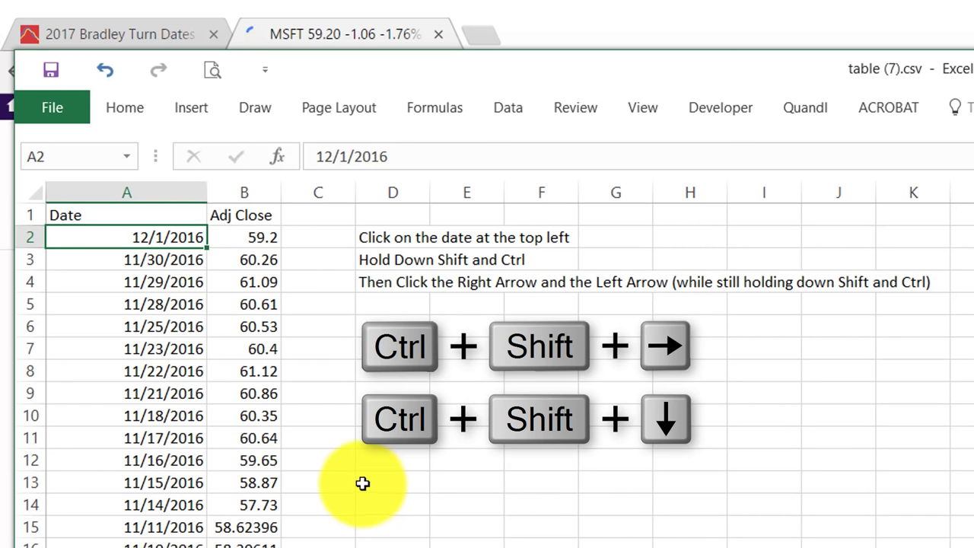
pyautogui.hotkey('ctrl', 'shift', 'Right')
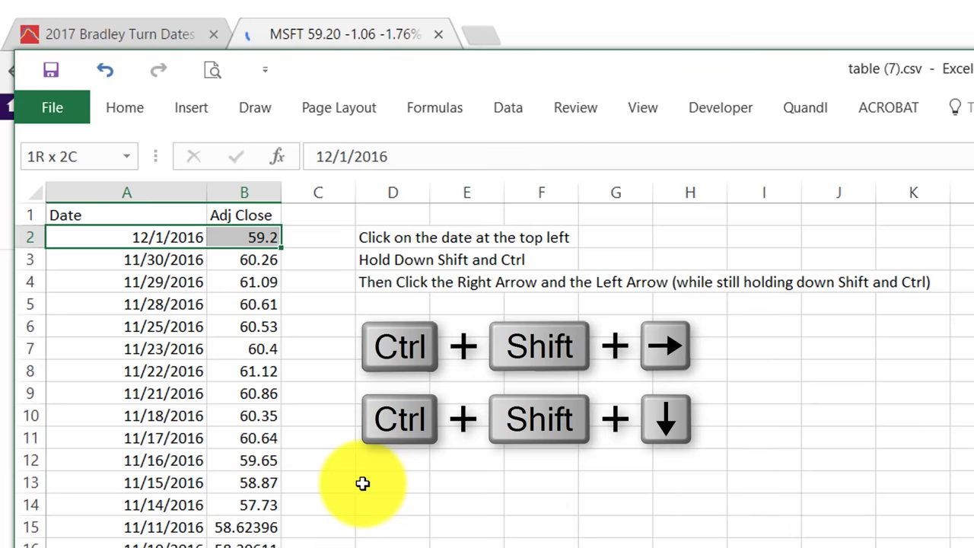
pyautogui.hotkey('ctrl', 'shift', 'Down')
pyautogui.hotkey('ctrl', 'Home')
pyautogui.press('Down')
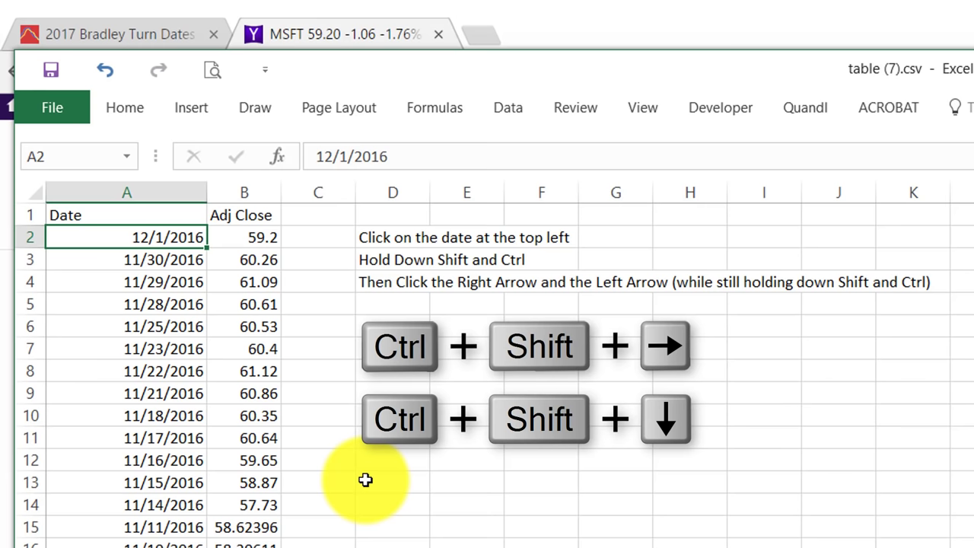
pyautogui.hotkey('ctrl', 'shift', 'Right')
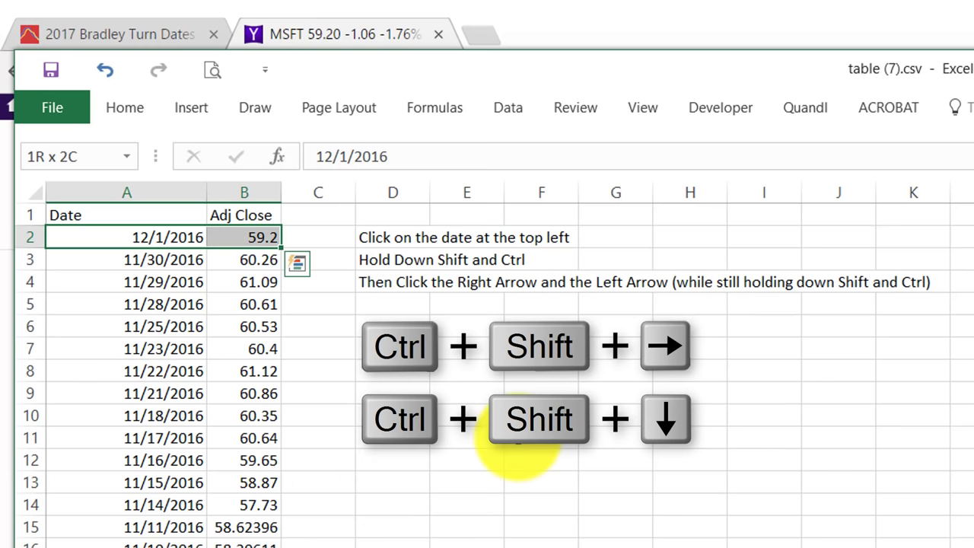
pyautogui.hotkey('ctrl', 'shift', 'Down')
pyautogui.hotkey('ctrl', 'shift', 'Right')
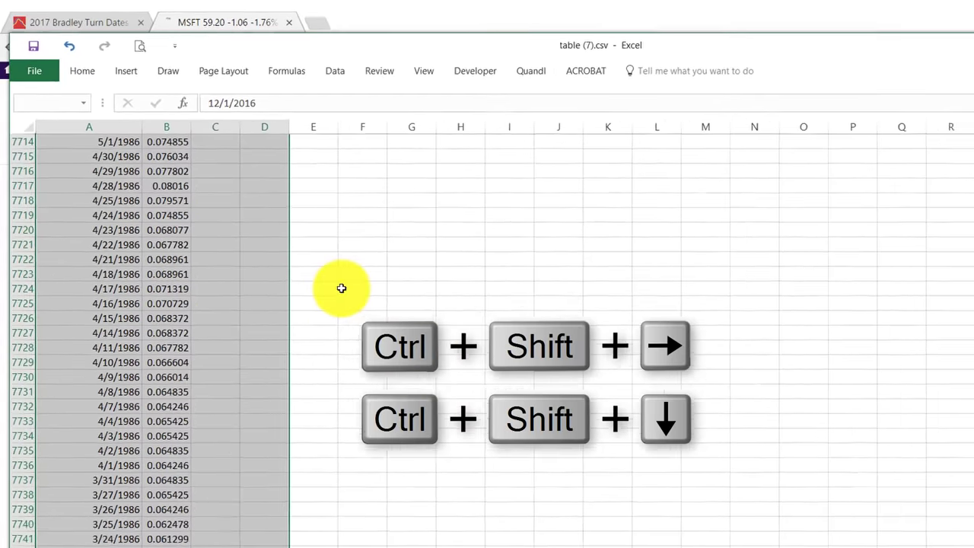
pyautogui.hotkey('ctrl', 'shift', 'Left')
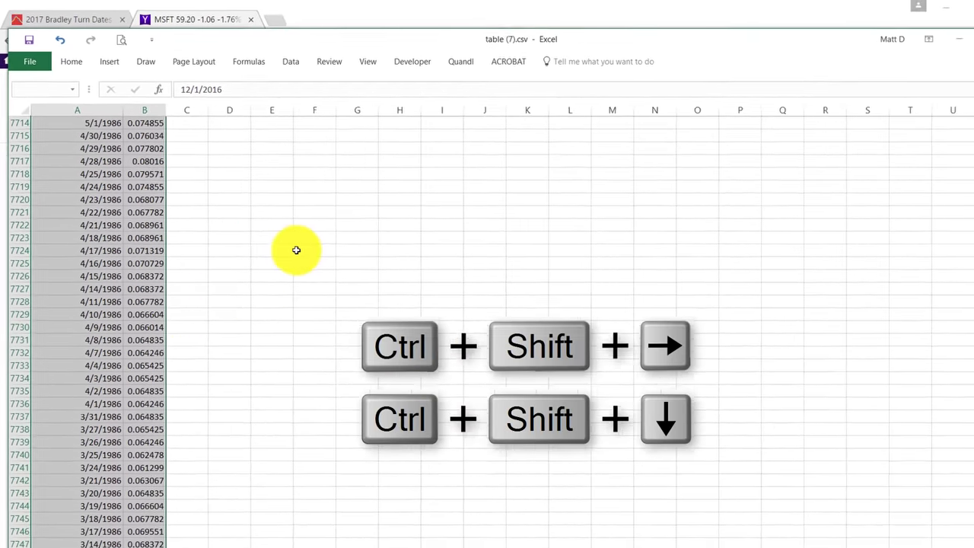
pyautogui.hotkey('ctrl', 'shift', 'Up')
pyautogui.press('Down')
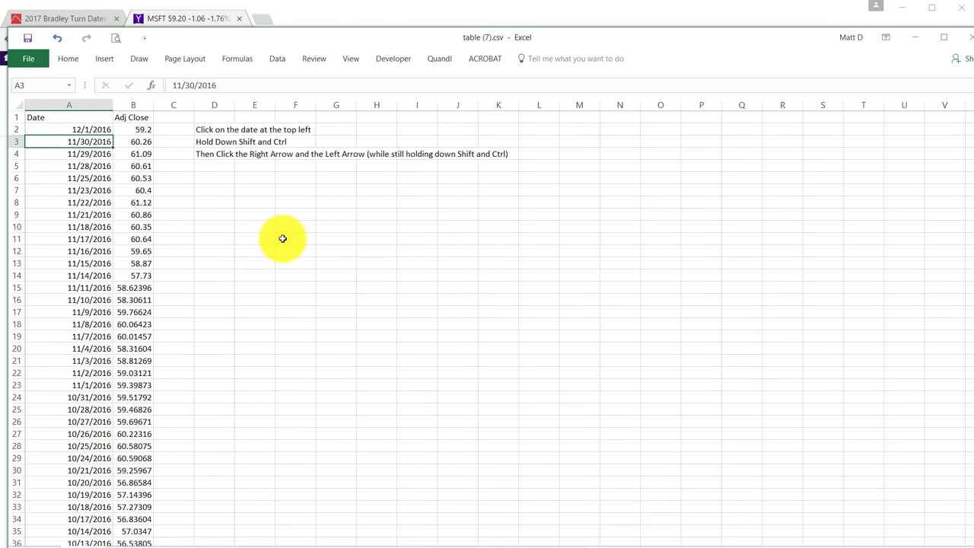
# Step: Copy all of Microsoft's dates and adjusted close prices, from A2 down to B7748, without the header row
pyautogui.press('Up')
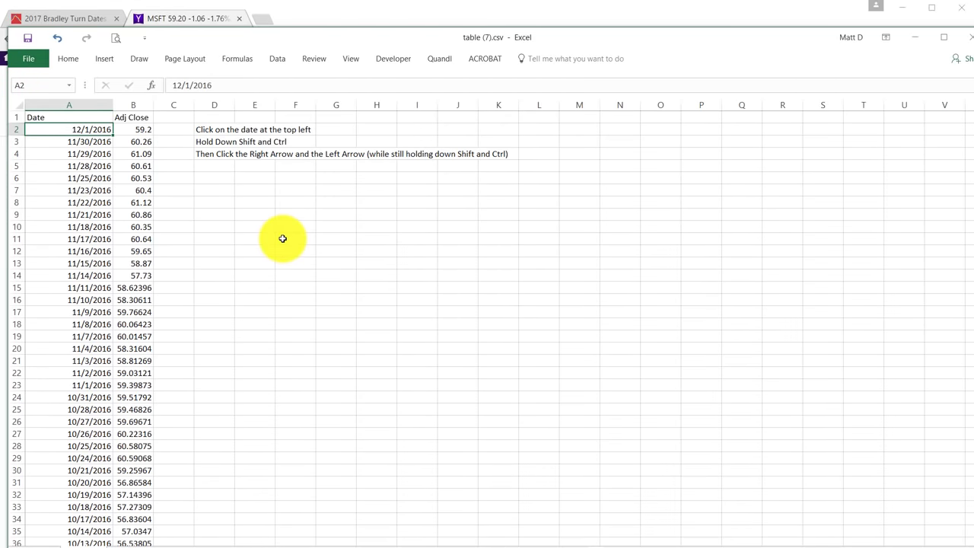
pyautogui.hotkey('ctrl', 'shift', 'Right')
pyautogui.hotkey('ctrl', 'shift', 'Down')
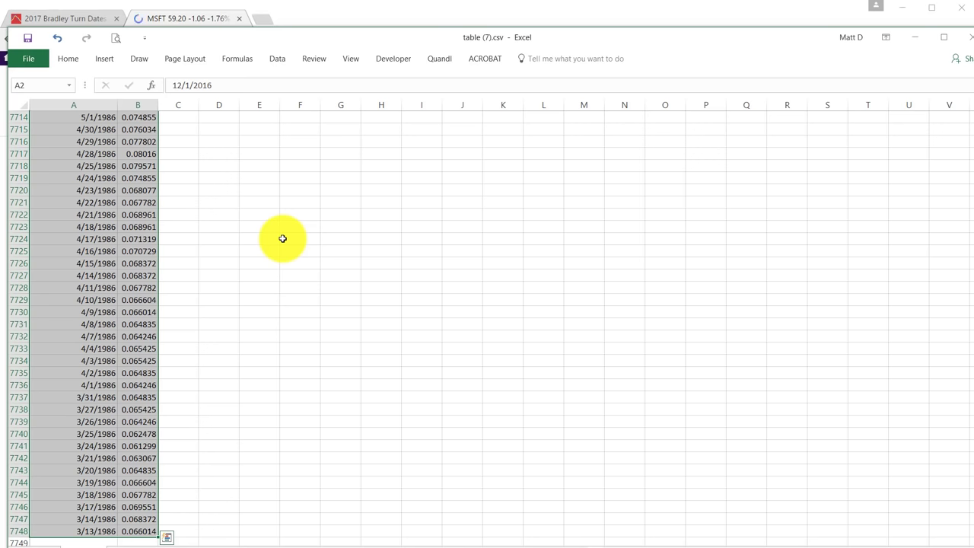
pyautogui.rightClick(120, 212)
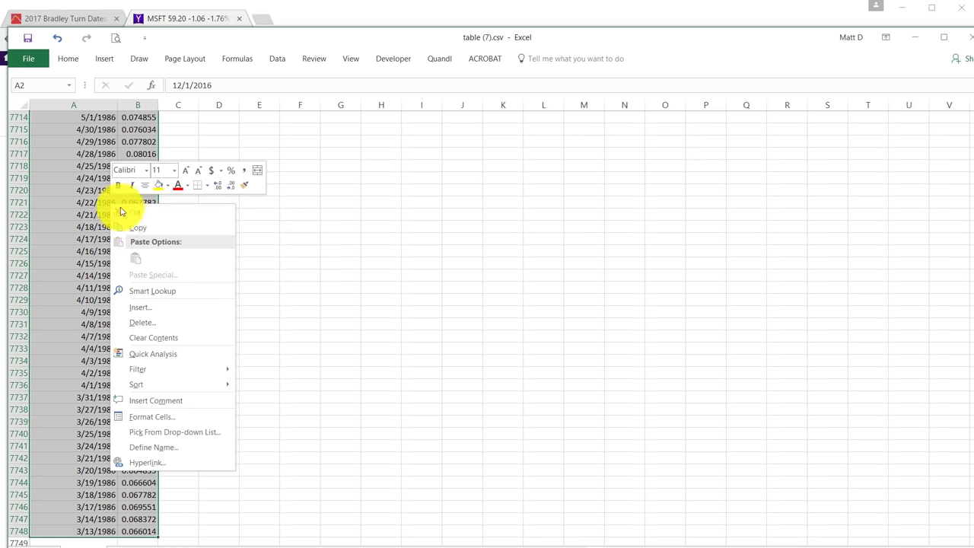
pyautogui.click(144, 230)
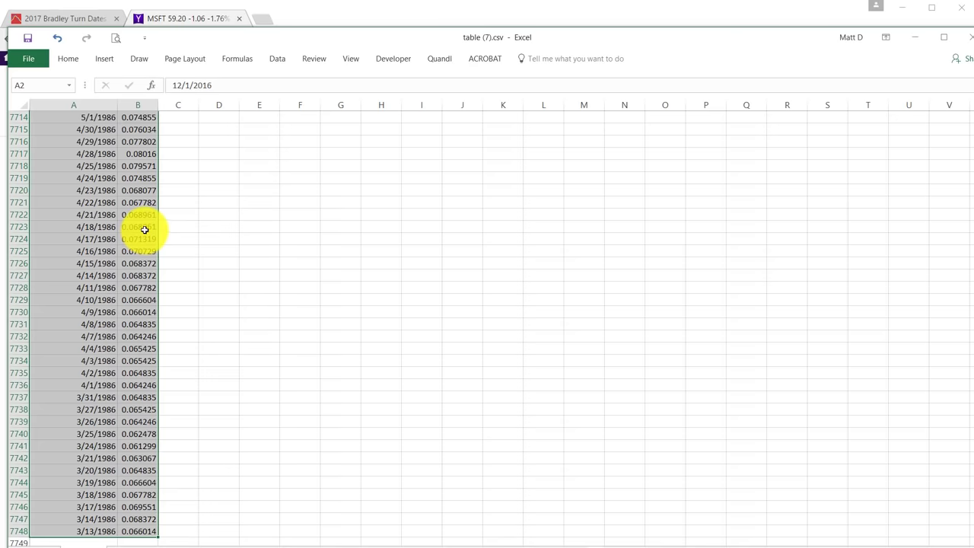
pyautogui.hotkey('ctrl', 'BackSpace')
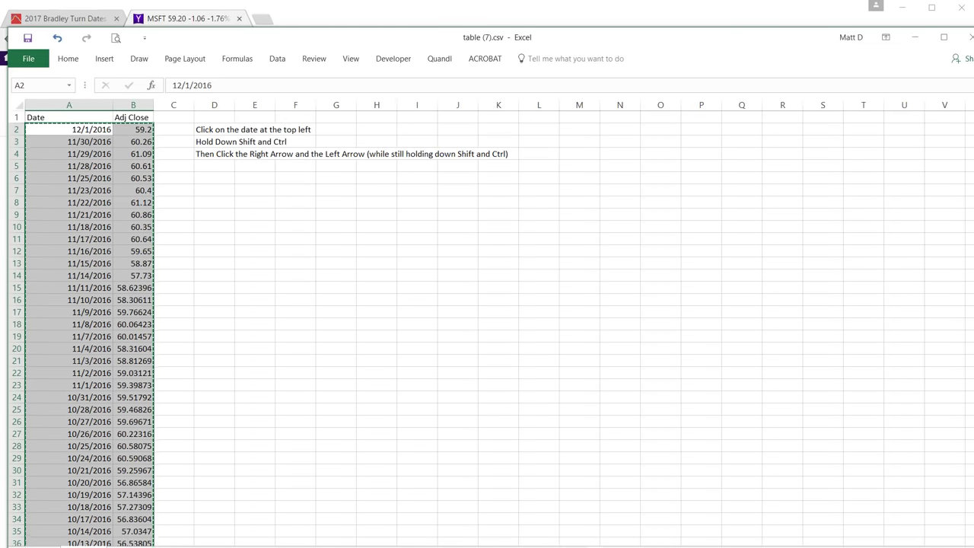
# Step: Paste the copied prices at M13 of the Advanced Astro Dashboard sheet in Bradley Bars Dashboard 2.0.xlsm and scale the graph
pyautogui.click(434, 547)
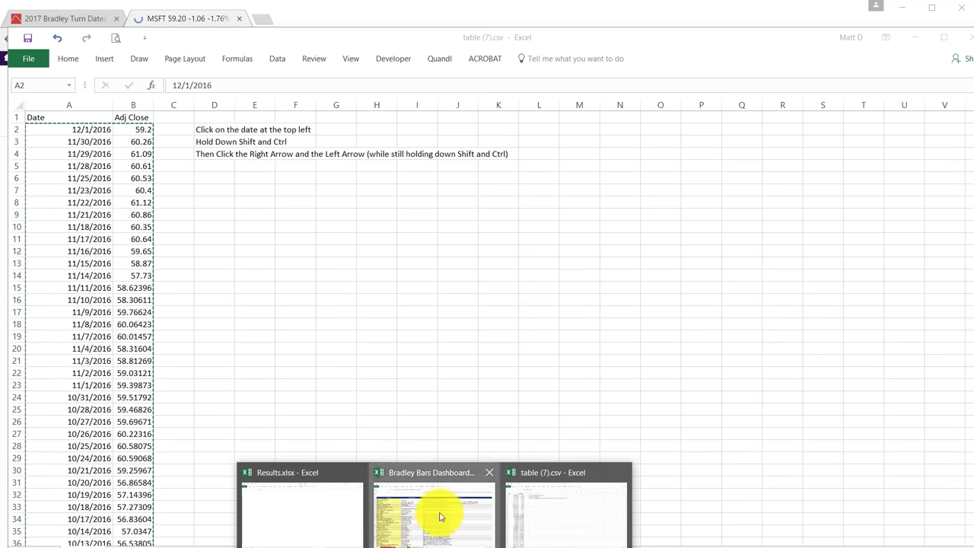
pyautogui.click(440, 517)
pyautogui.click(125, 511)
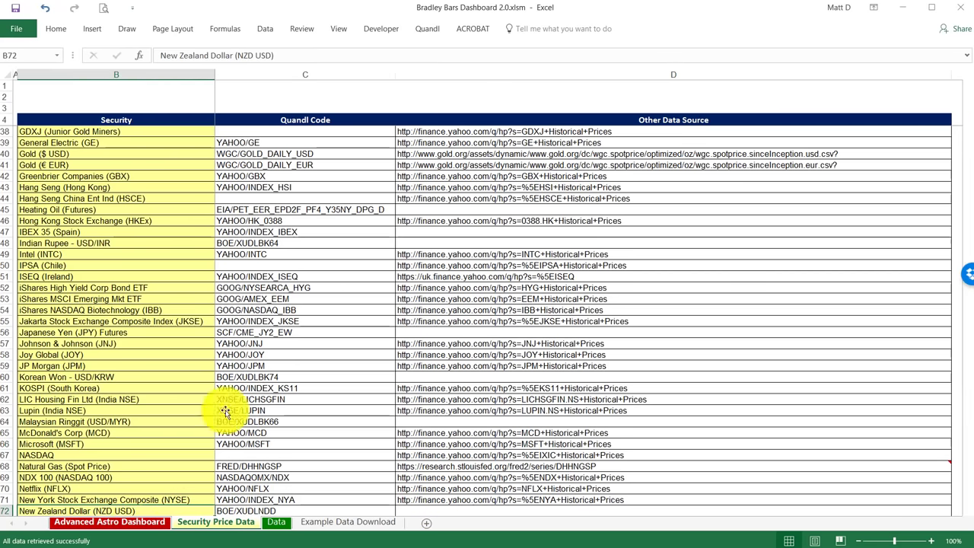
pyautogui.hotkey('ctrl', 'pageup')
pyautogui.click(780, 236)
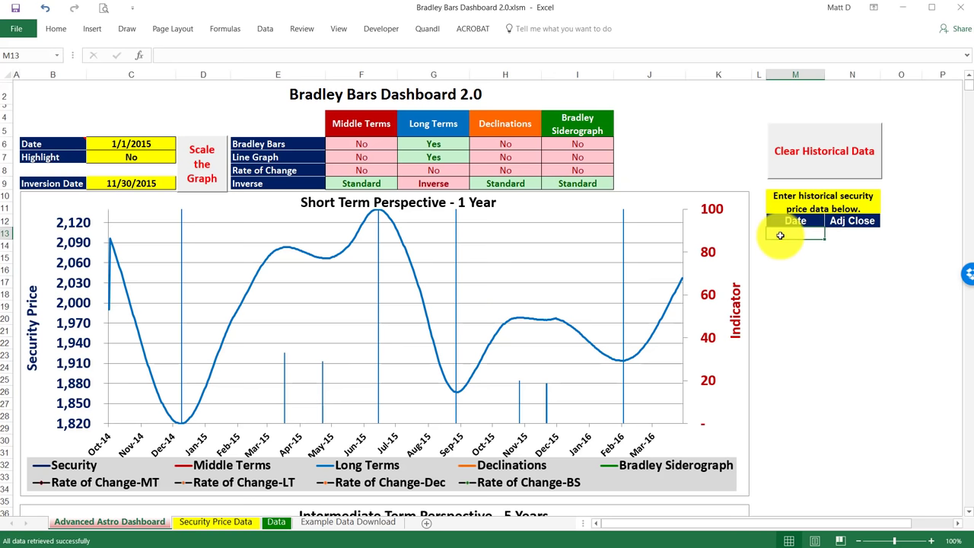
pyautogui.rightClick(780, 236)
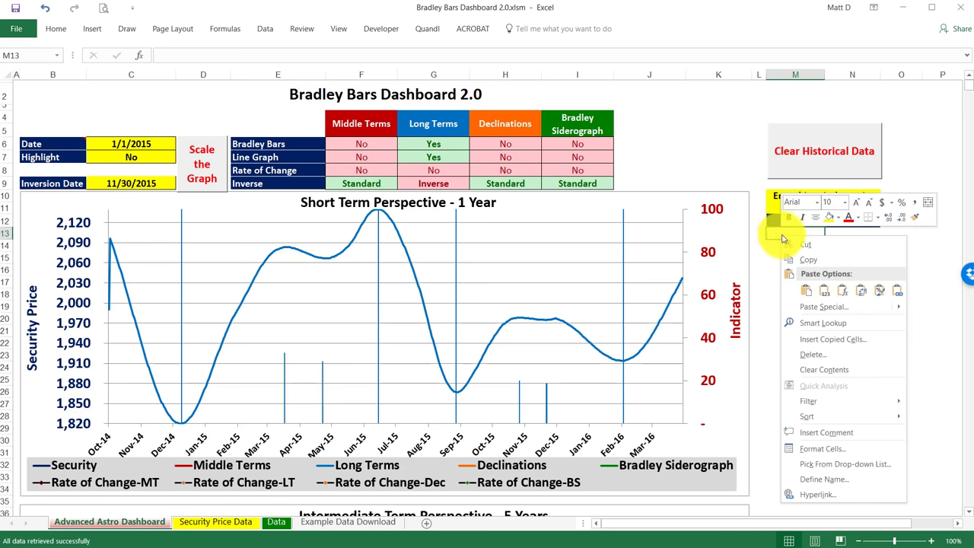
pyautogui.click(809, 294)
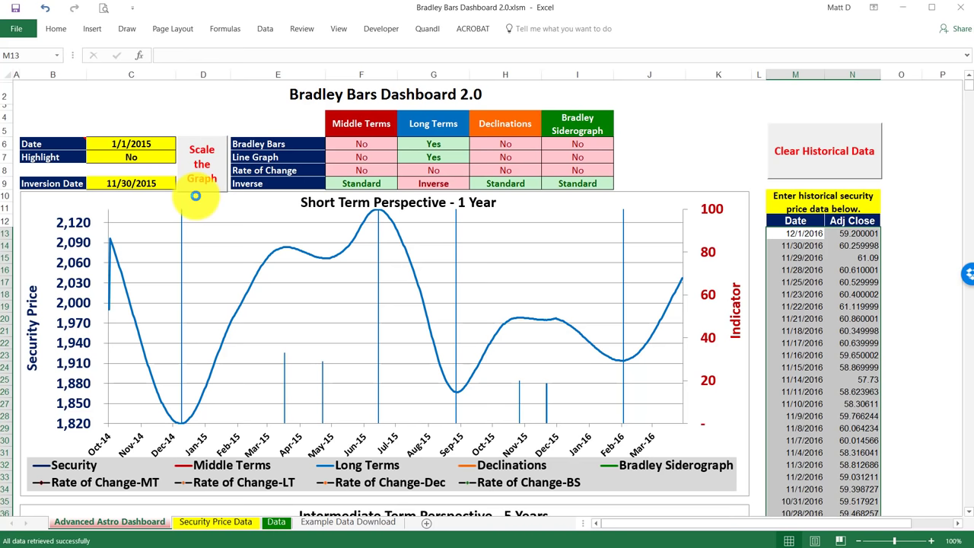
pyautogui.click(205, 146)
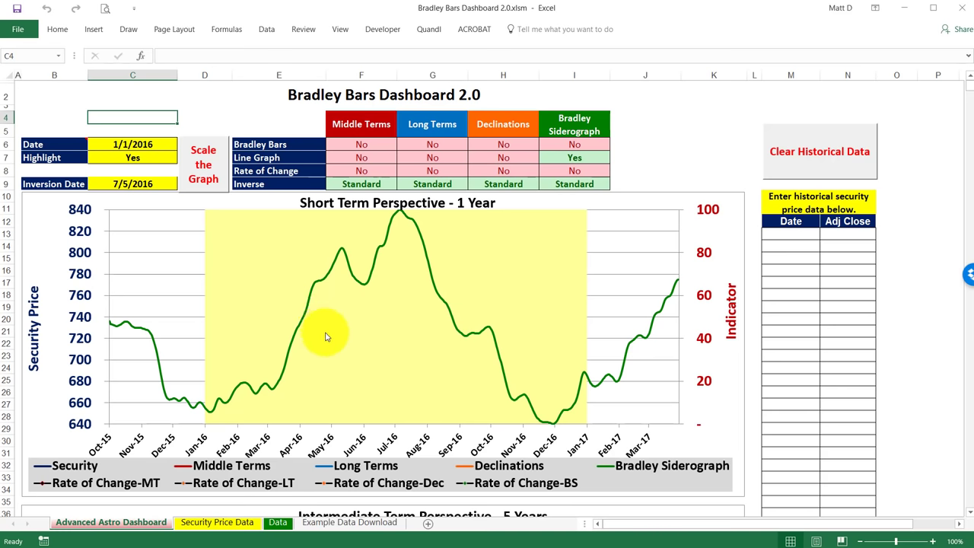
# Step: Copy the Quandl code WGC/GOLD_DAILY_USD for Gold ($ USD) from the Security Price Data sheet
pyautogui.click(217, 530)
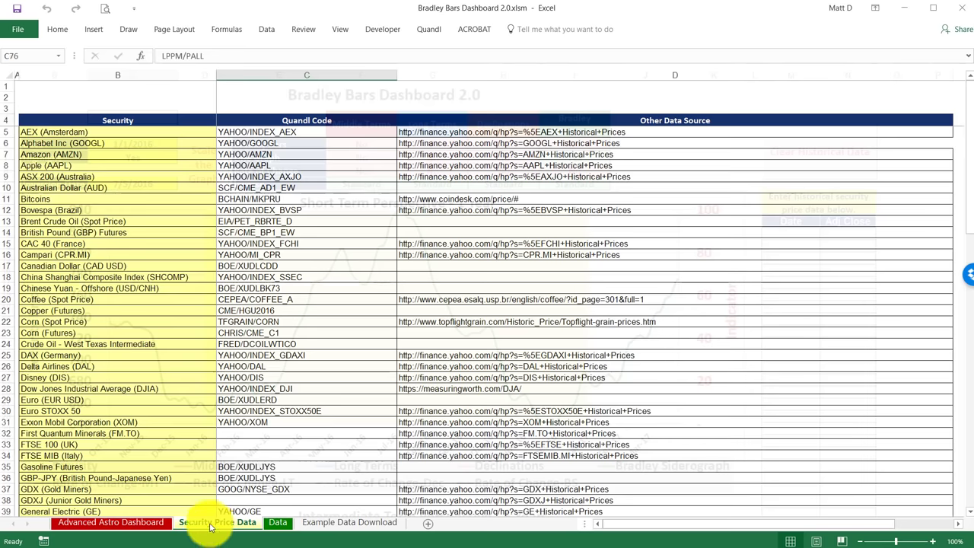
pyautogui.scroll(-3, 143, 413)
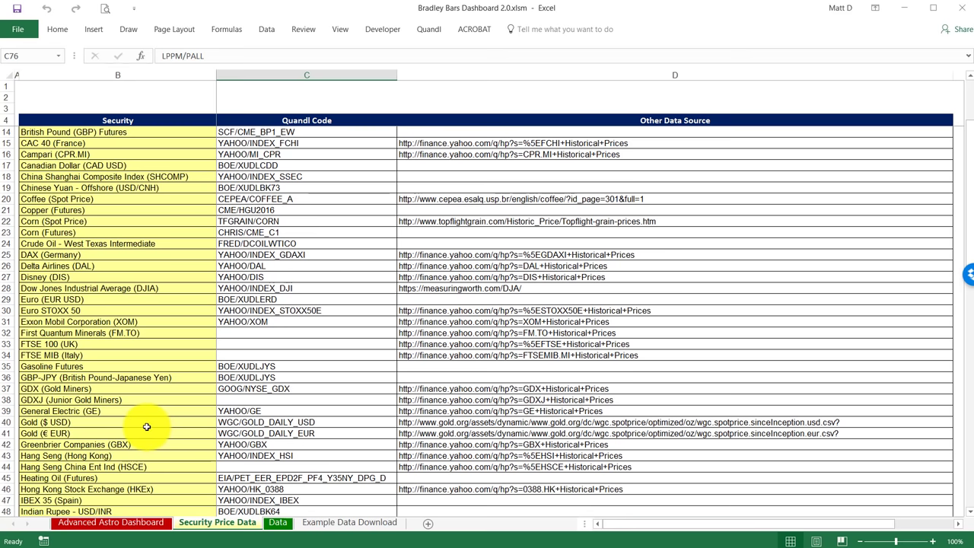
pyautogui.click(145, 423)
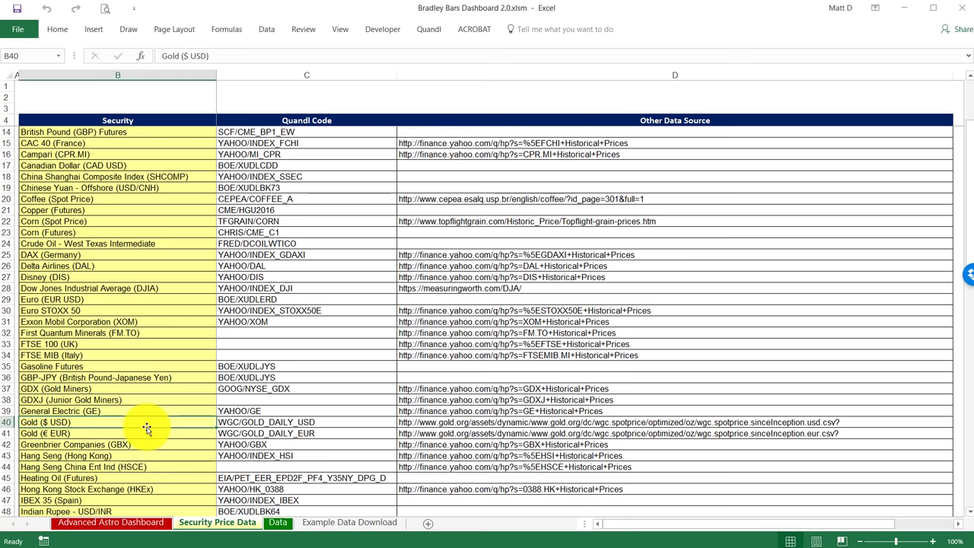
pyautogui.click(251, 422)
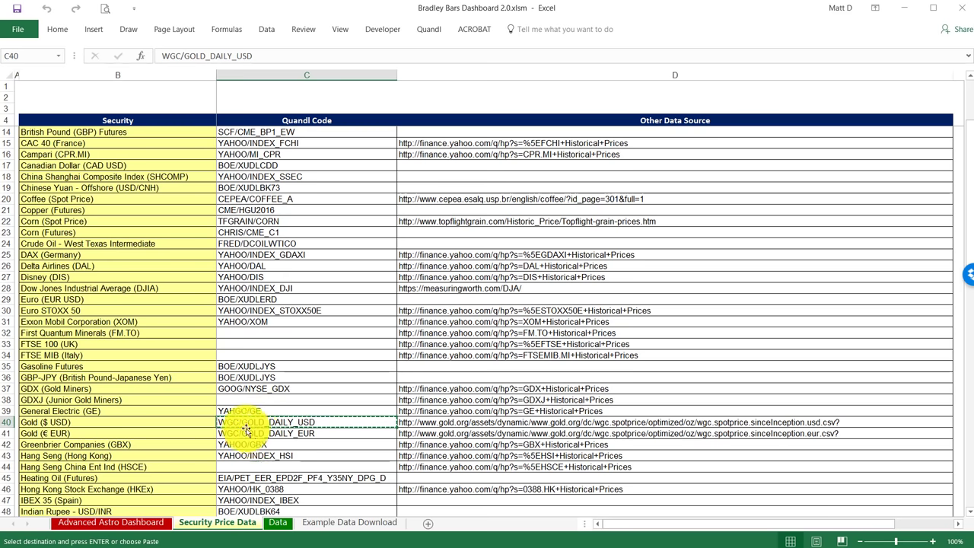
pyautogui.hotkey('ctrl', 'c')
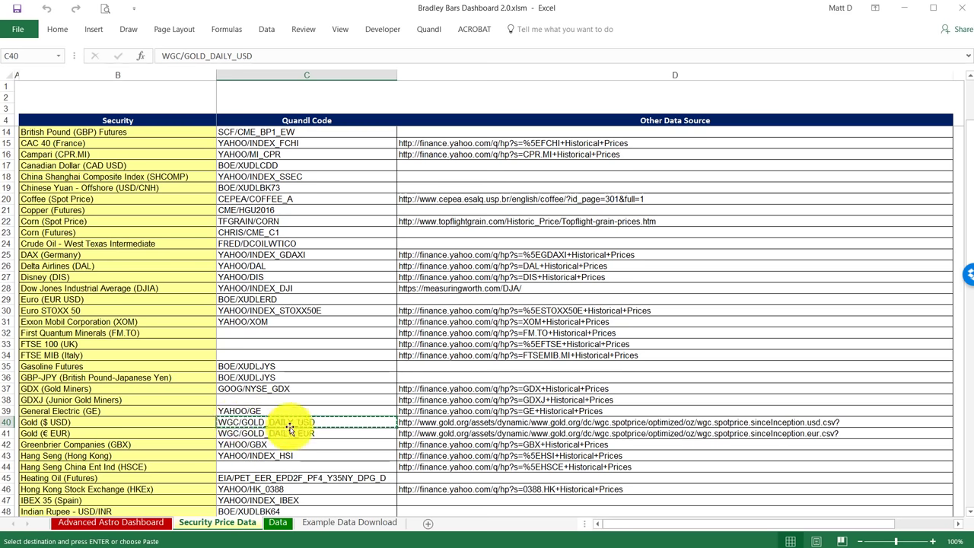
# Step: Paste the copied gold Quandl code into C6 of a new worksheet and fit column C to its content
pyautogui.click(429, 524)
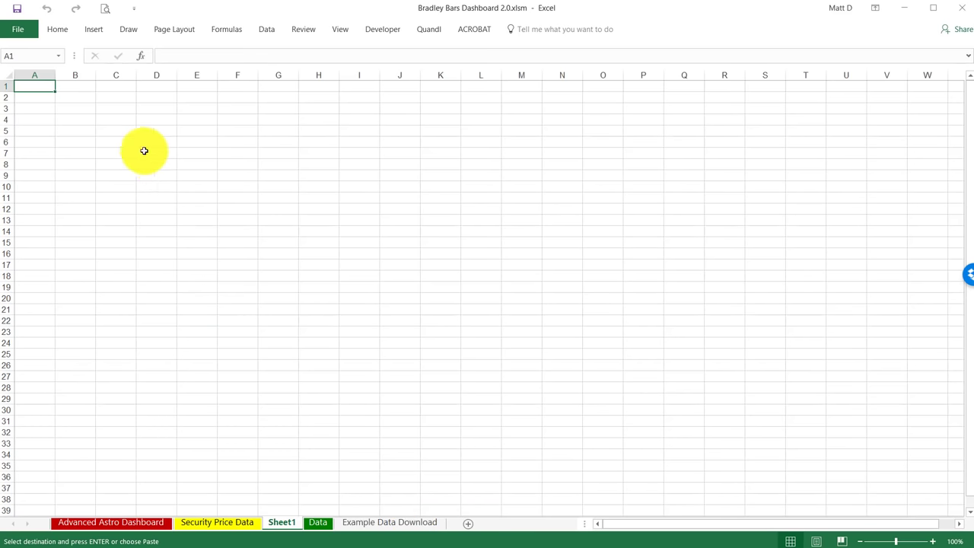
pyautogui.click(132, 141)
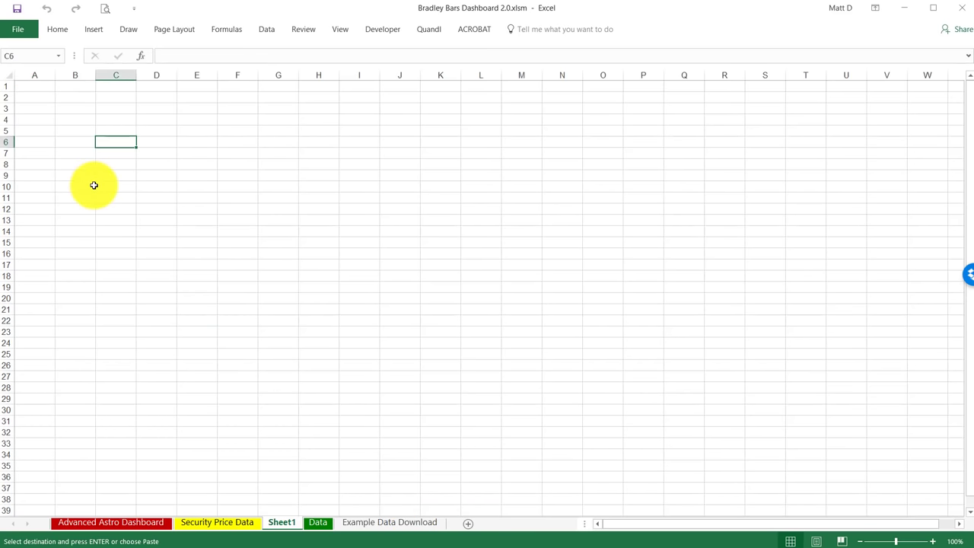
pyautogui.hotkey('ctrl', 'v')
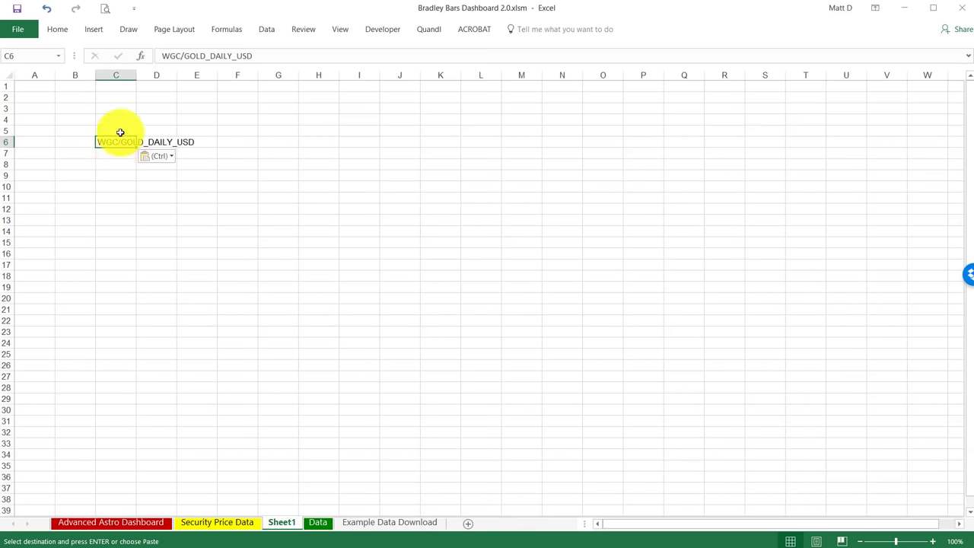
pyautogui.doubleClick(137, 74)
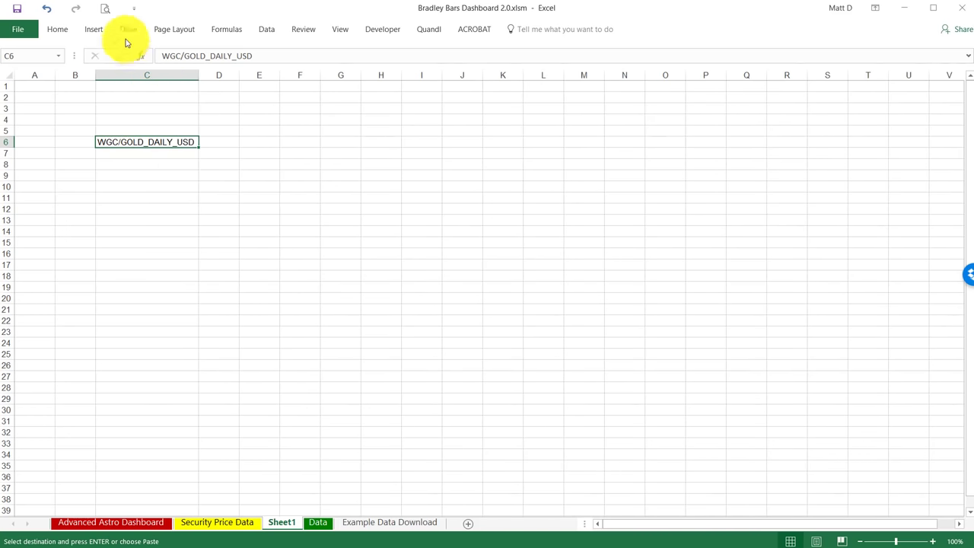
# Step: Enable the Quandl add-in's formulas for the workbook
pyautogui.click(431, 30)
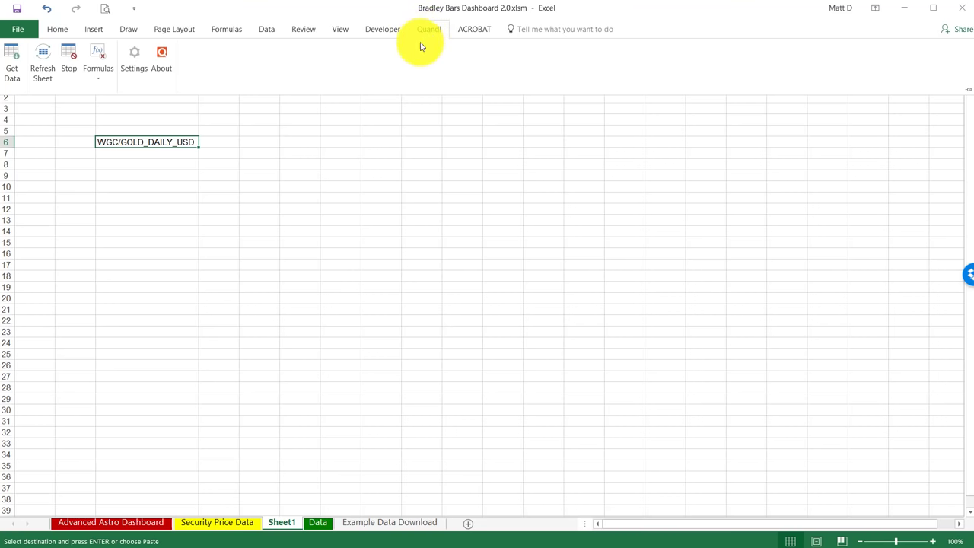
pyautogui.click(139, 143)
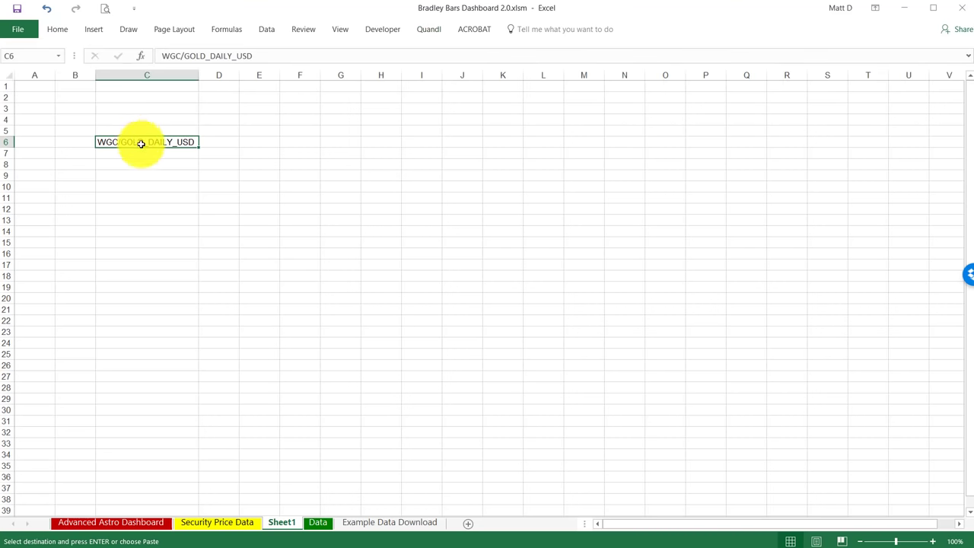
pyautogui.click(426, 34)
pyautogui.click(61, 76)
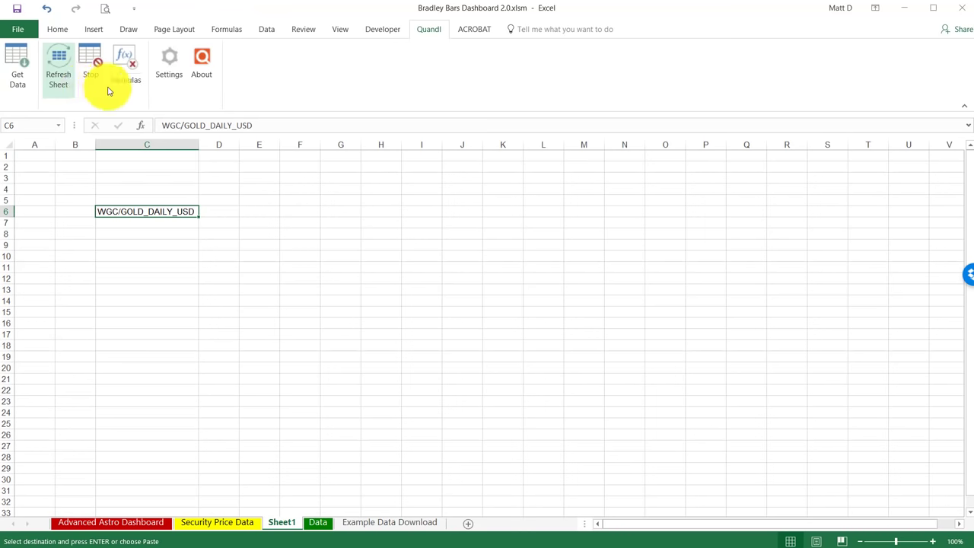
pyautogui.click(131, 90)
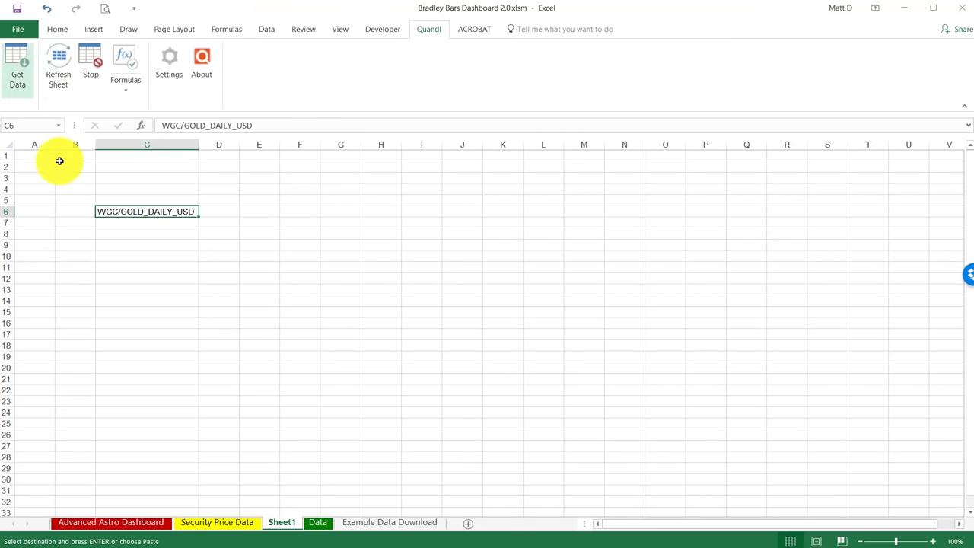
# Step: Open the Quandl Formula Builder and bring up the datasets of the database with code WGC
pyautogui.click(23, 76)
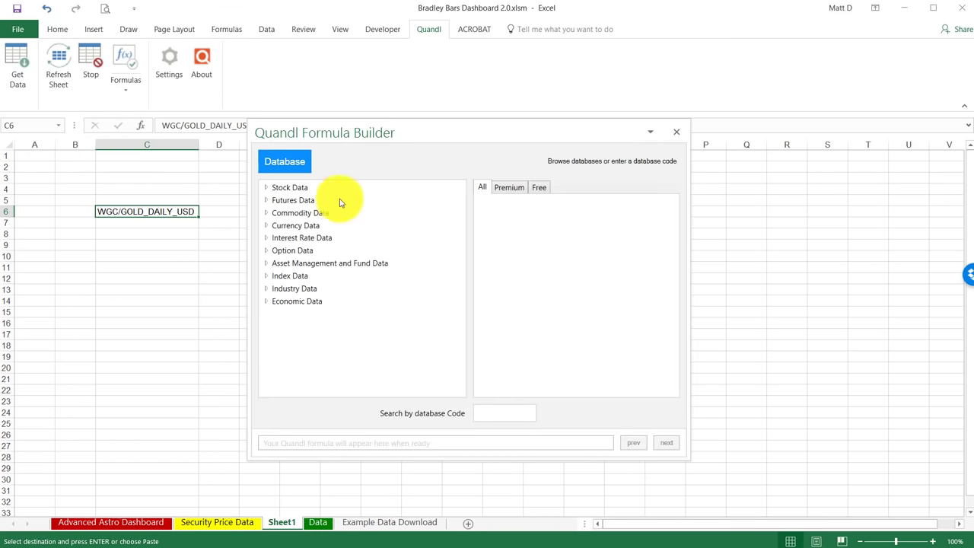
pyautogui.moveTo(337, 131); pyautogui.dragTo(376, 156)
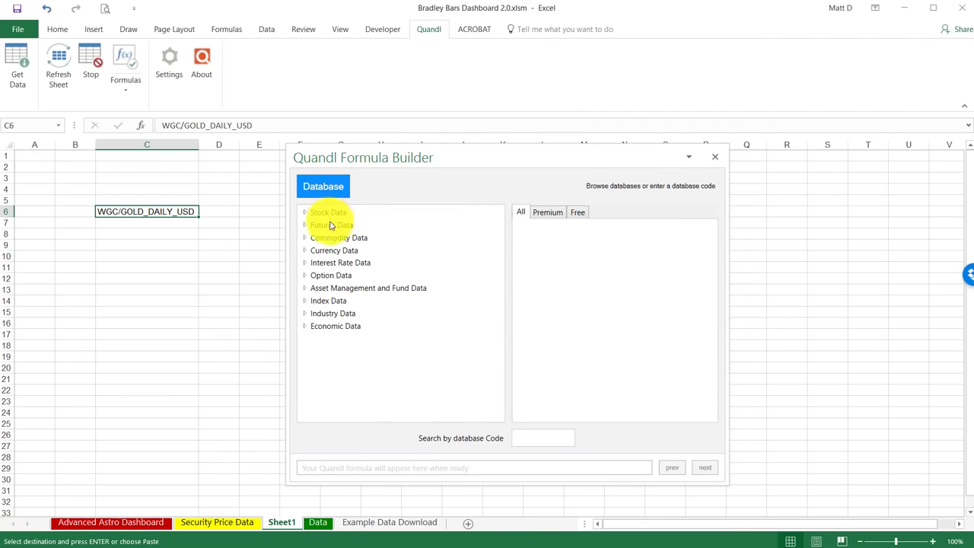
pyautogui.click(535, 436)
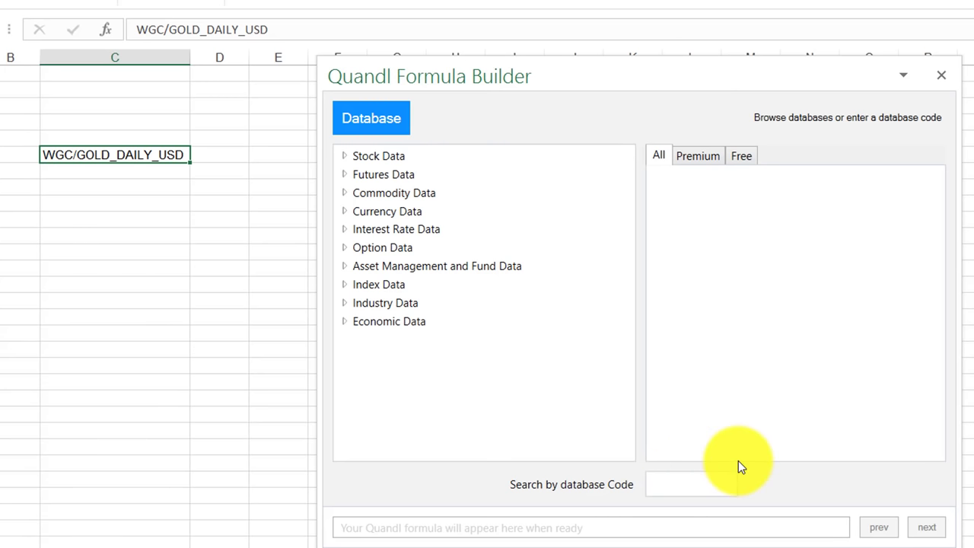
pyautogui.write('WGC')
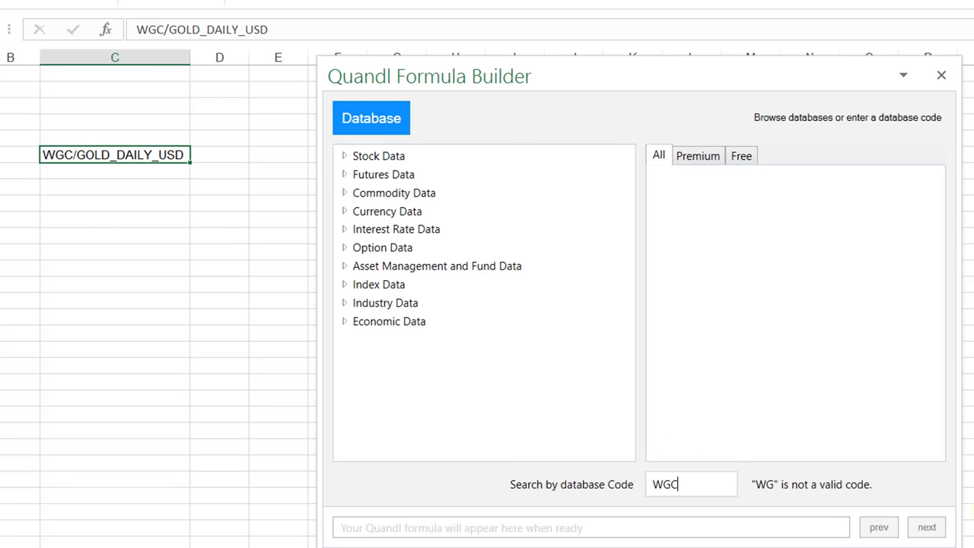
pyautogui.click(932, 526)
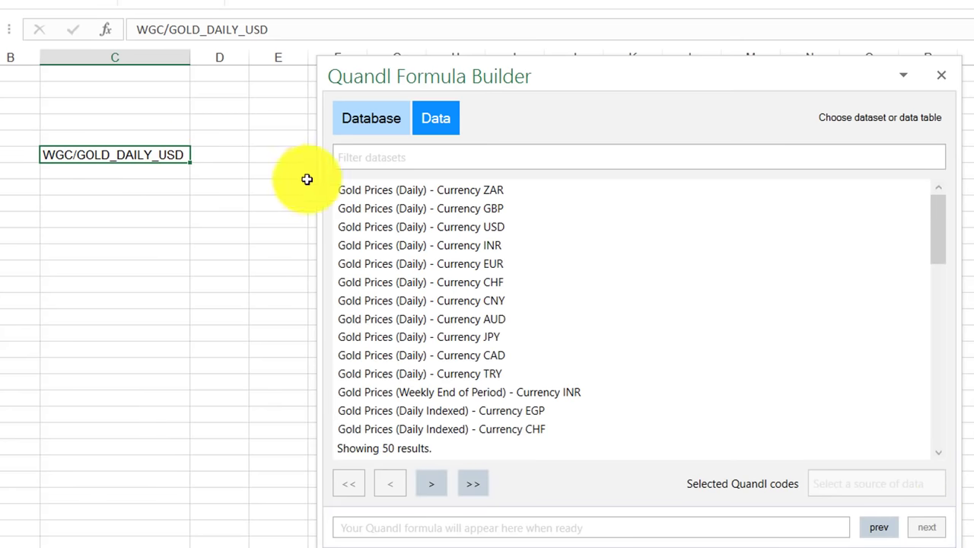
# Step: Choose the dataset Gold Prices (Daily) - Currency USD and include its Date and Value columns
pyautogui.click(485, 226)
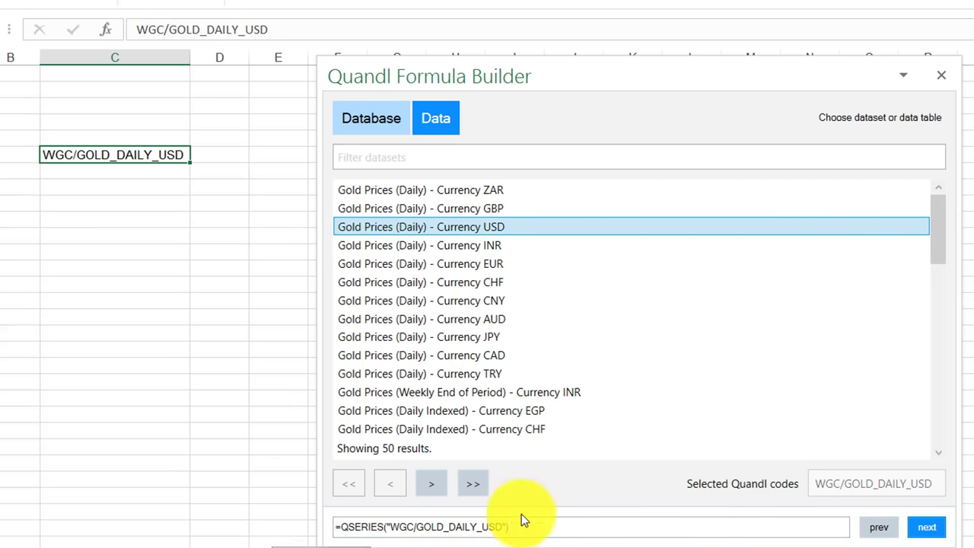
pyautogui.click(933, 526)
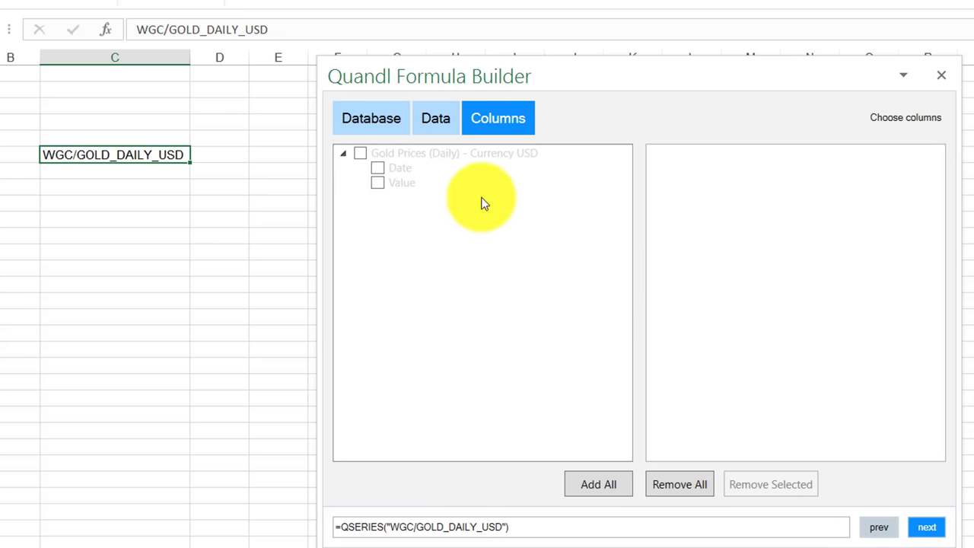
pyautogui.click(378, 168)
pyautogui.click(379, 183)
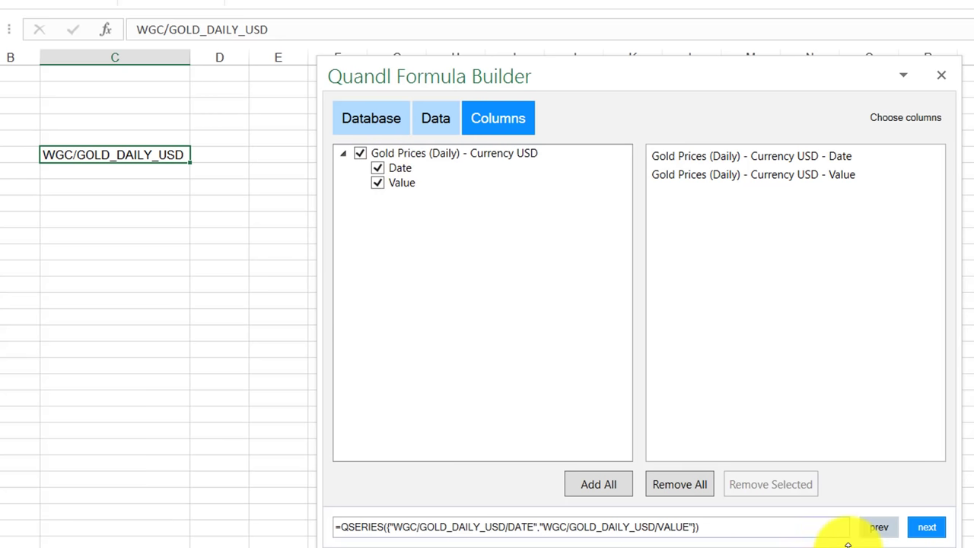
# Step: Insert the gold price formula with headers at C6 of Sheet1, keeping the All Historical date range and default filters and overwriting existing data
pyautogui.click(914, 535)
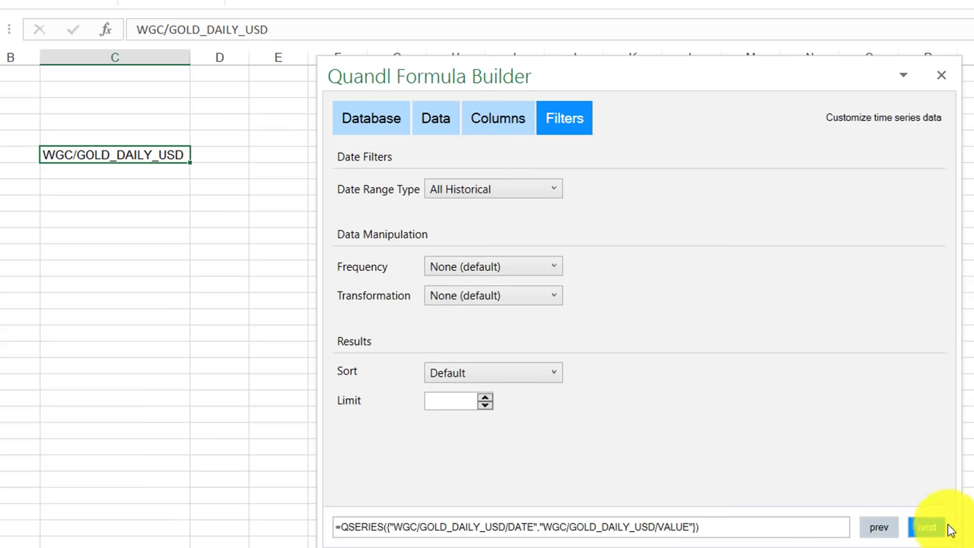
pyautogui.click(930, 533)
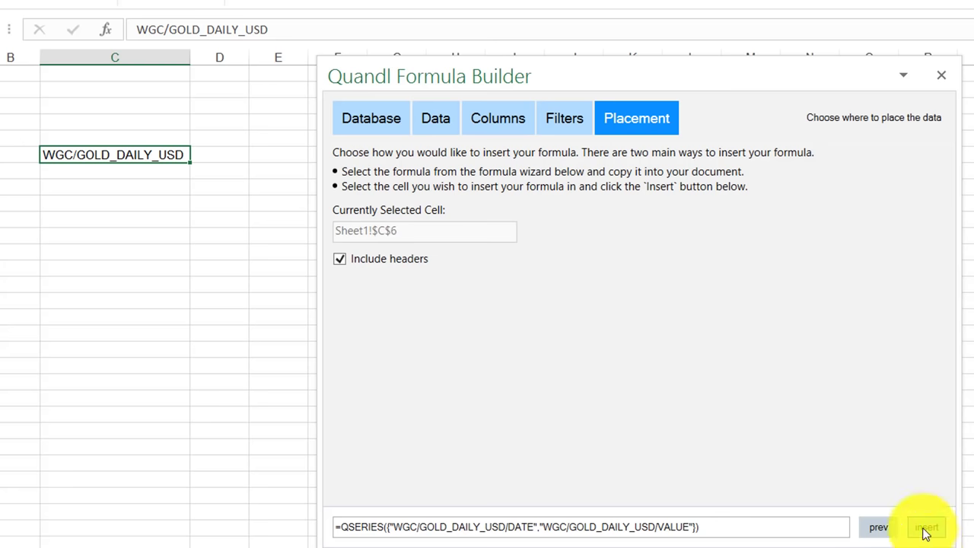
pyautogui.click(926, 531)
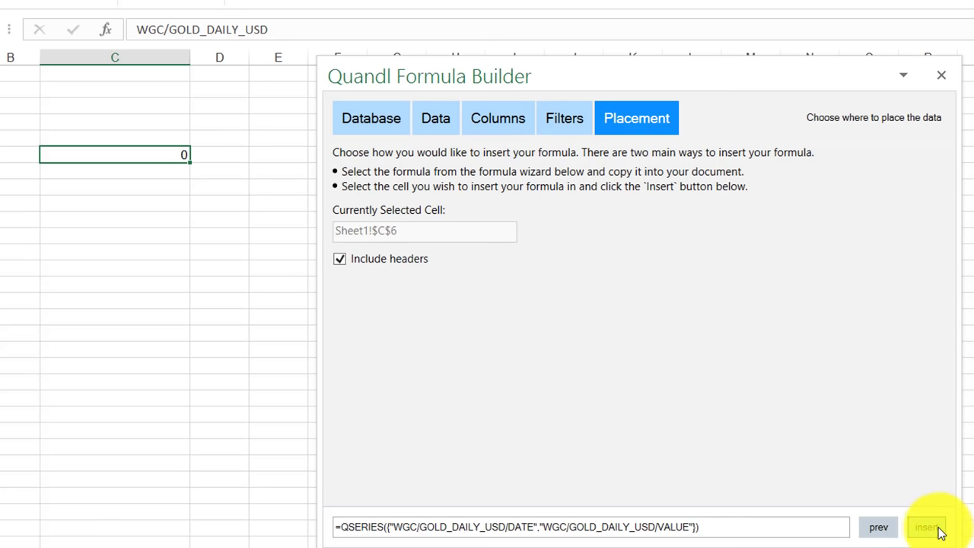
pyautogui.click(927, 529)
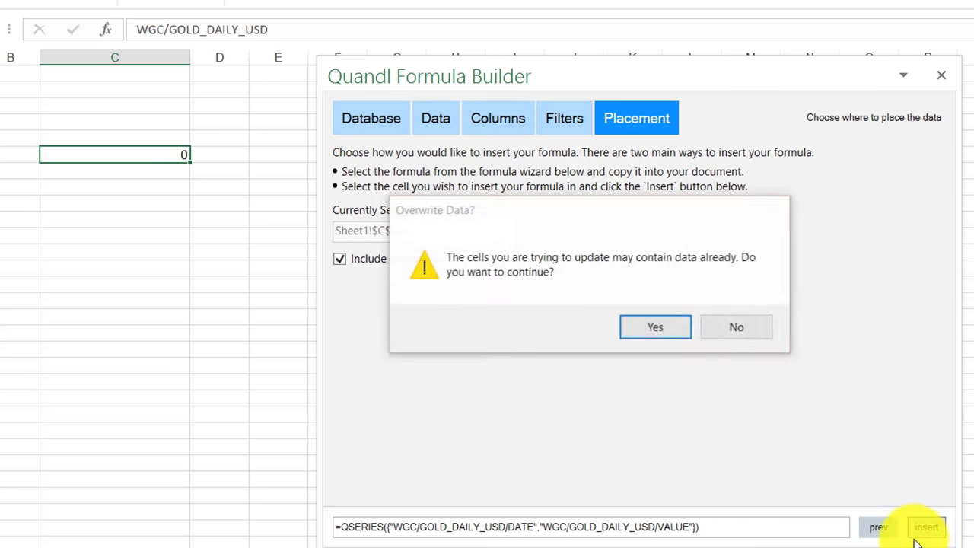
pyautogui.click(659, 327)
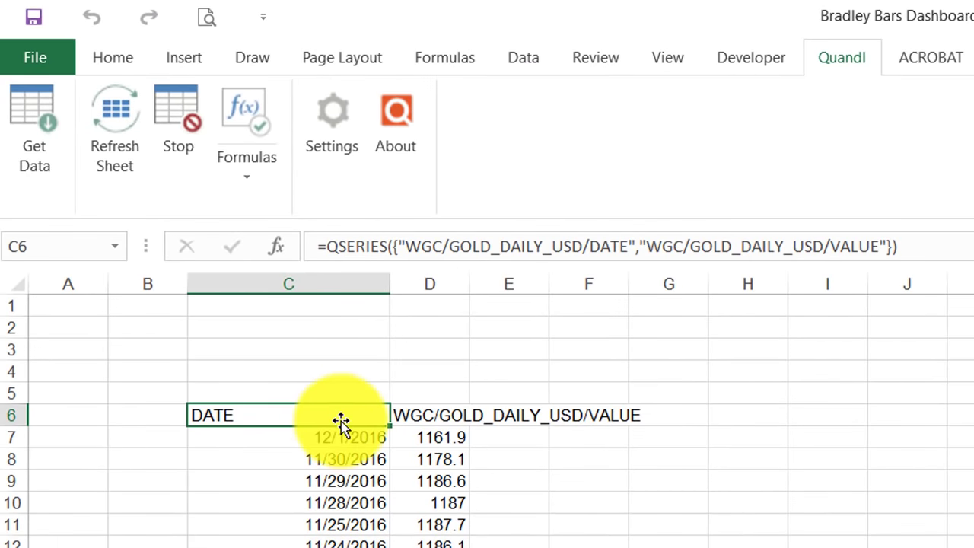
pyautogui.click(248, 172)
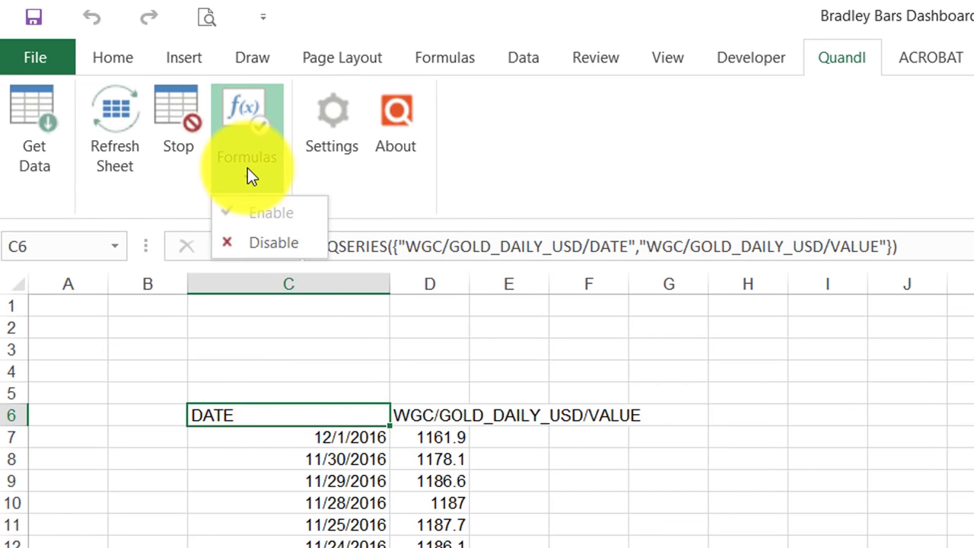
pyautogui.click(247, 182)
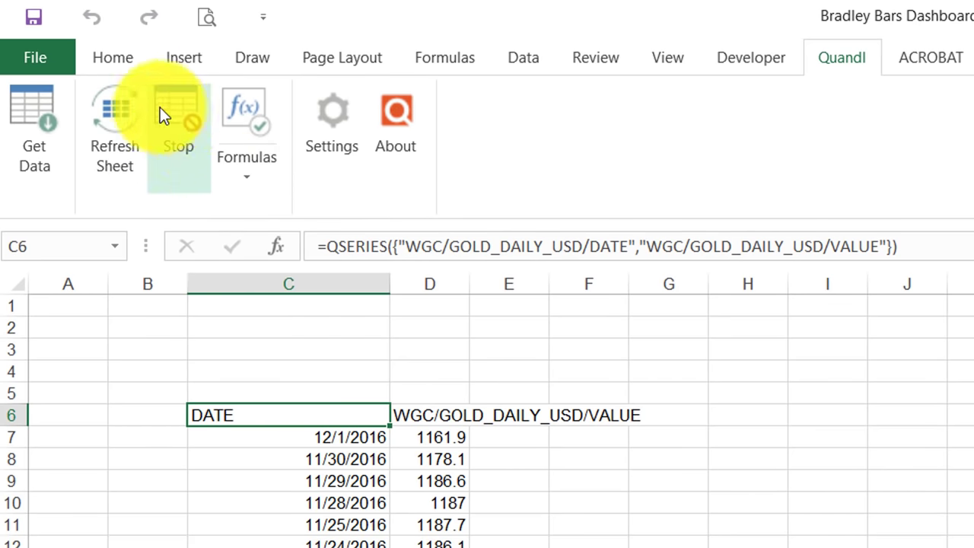
pyautogui.click(147, 152)
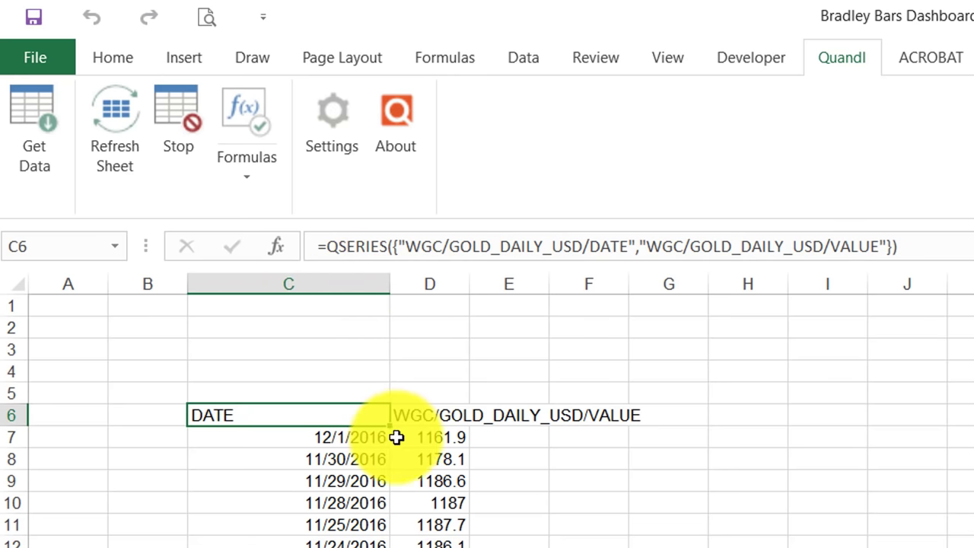
# Step: Copy all the gold dates and prices, from C7 down to D9937, without the header row
pyautogui.click(350, 440)
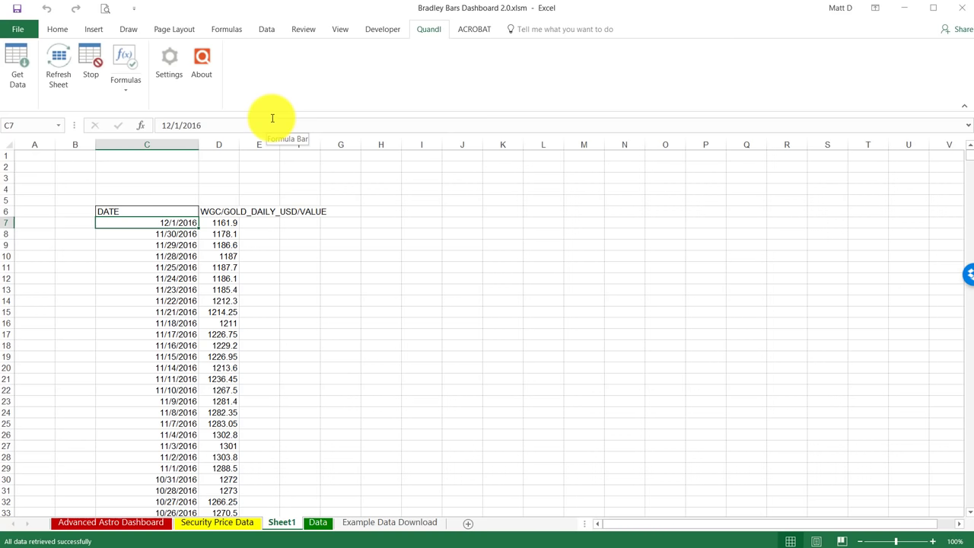
pyautogui.hotkey('ctrl', 'shift', 'Right')
pyautogui.hotkey('ctrl', 'shift', 'Down')
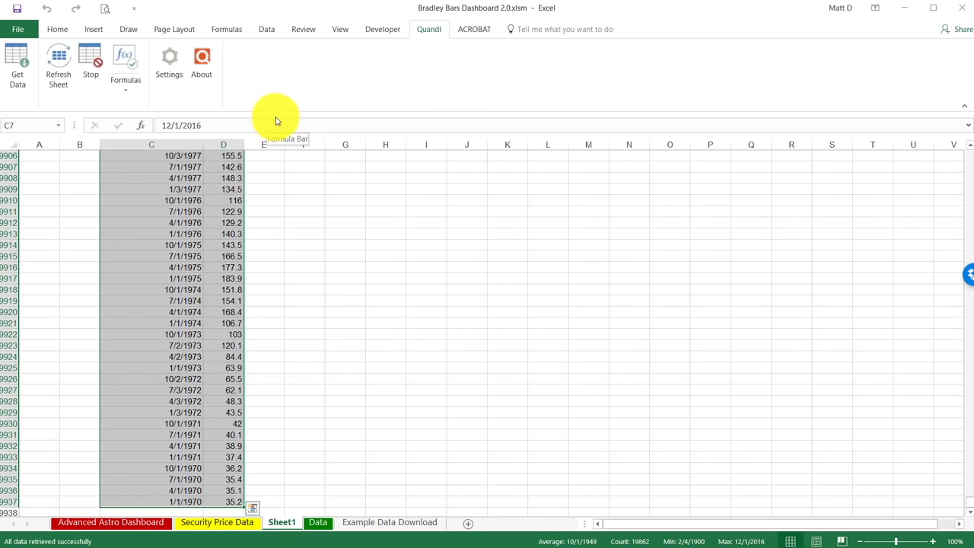
pyautogui.rightClick(203, 235)
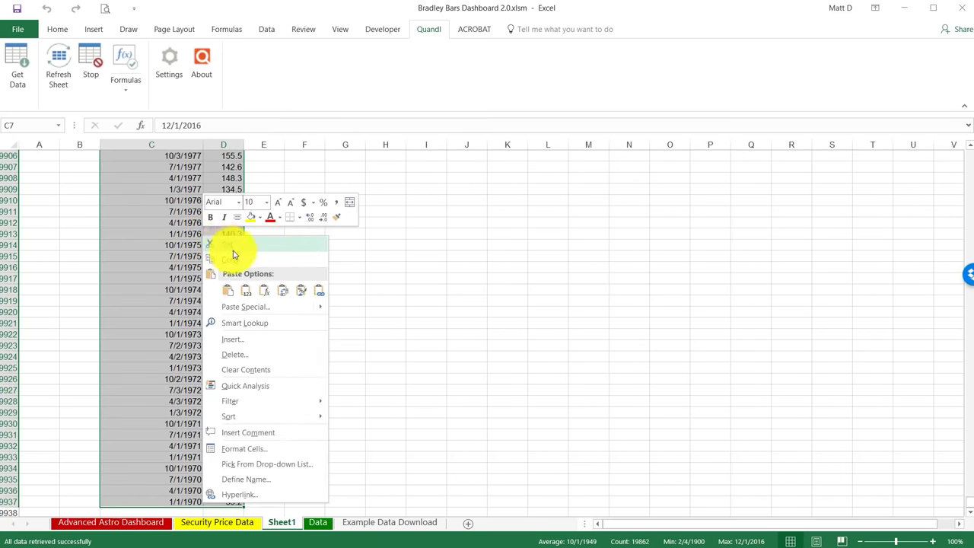
pyautogui.click(234, 257)
pyautogui.hotkey('ctrl', 'BackSpace')
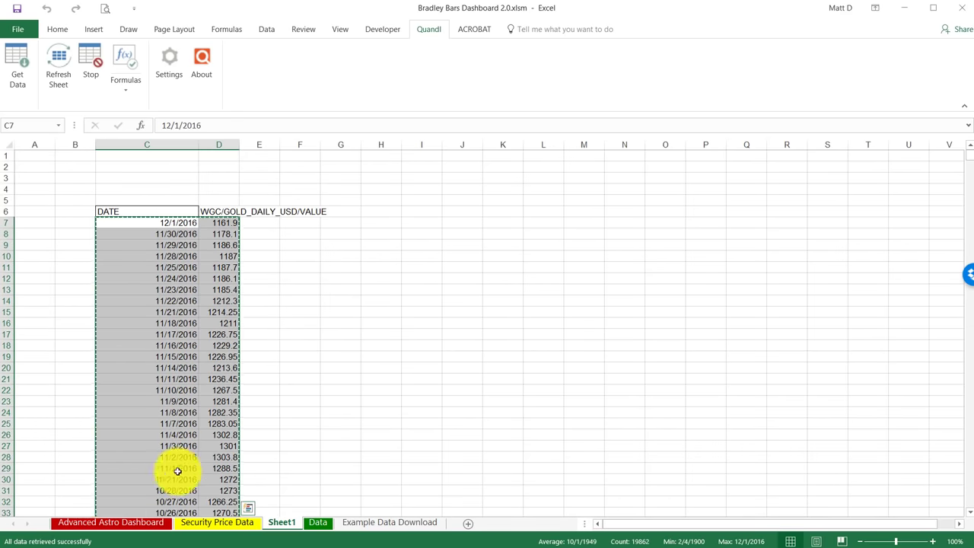
# Step: Paste the copied gold prices at M13 of the Advanced Astro Dashboard sheet and scale the graph
pyautogui.click(137, 524)
pyautogui.click(782, 306)
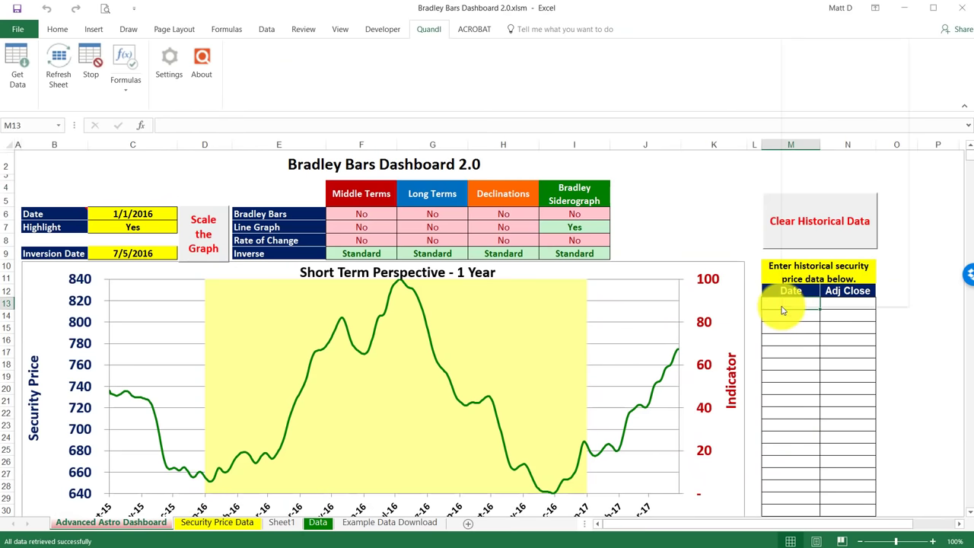
pyautogui.rightClick(782, 309)
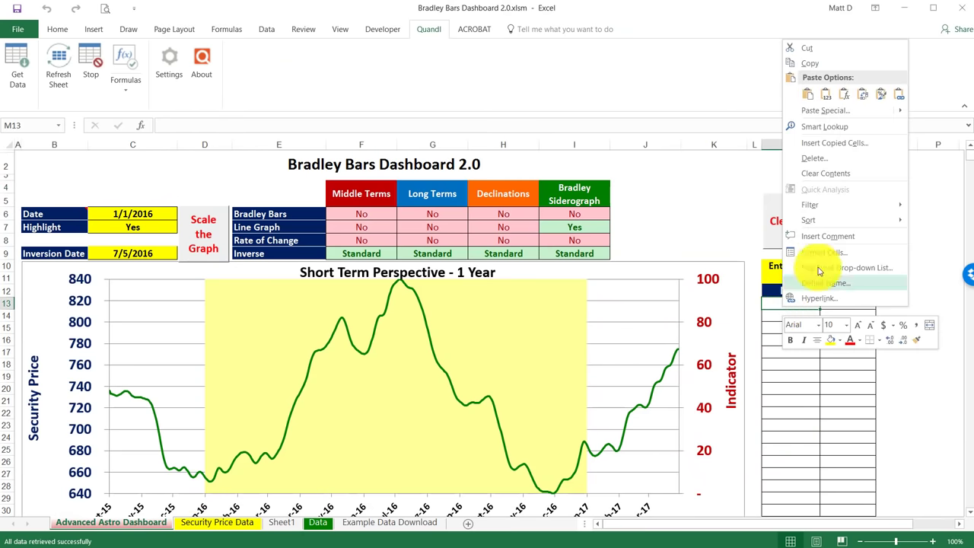
pyautogui.click(805, 95)
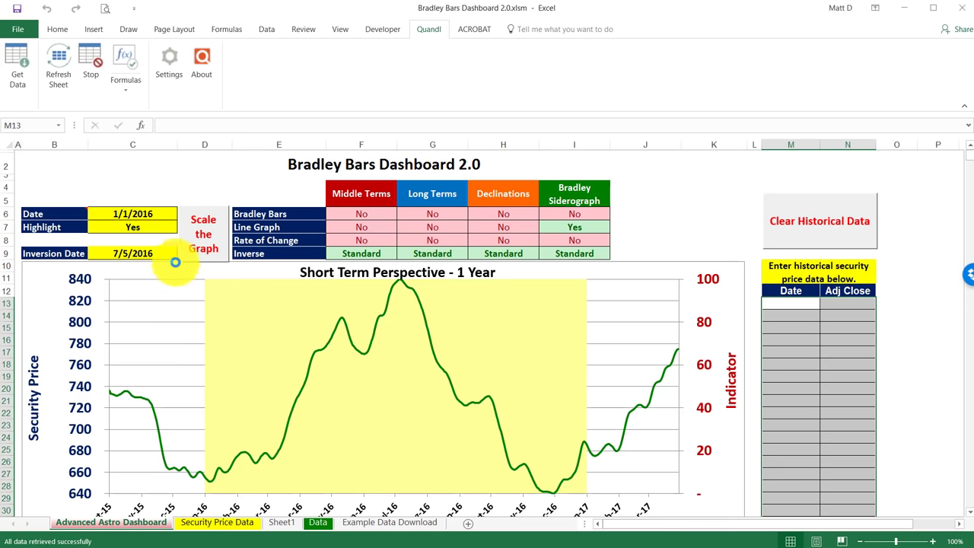
pyautogui.hotkey('ctrl', 'v')
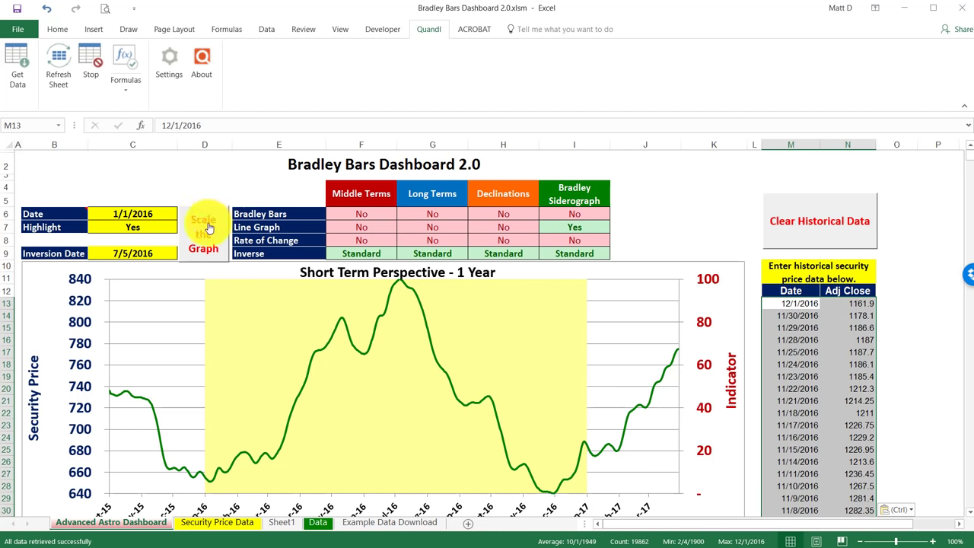
pyautogui.click(214, 245)
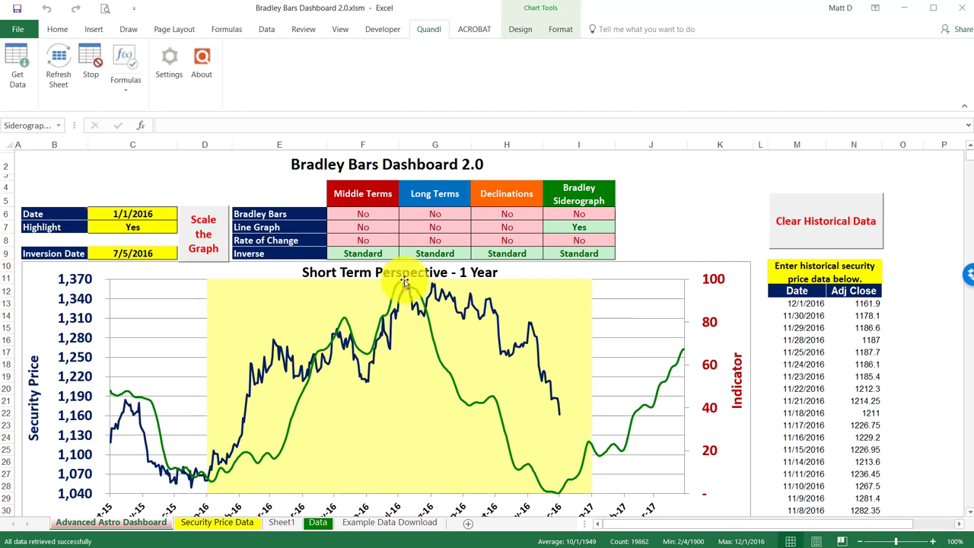
# Step: Examine gold's price against the Bradley Siderograph in the 1-year, 5-year and 10-year perspective charts
pyautogui.scroll(-1, 133, 196)
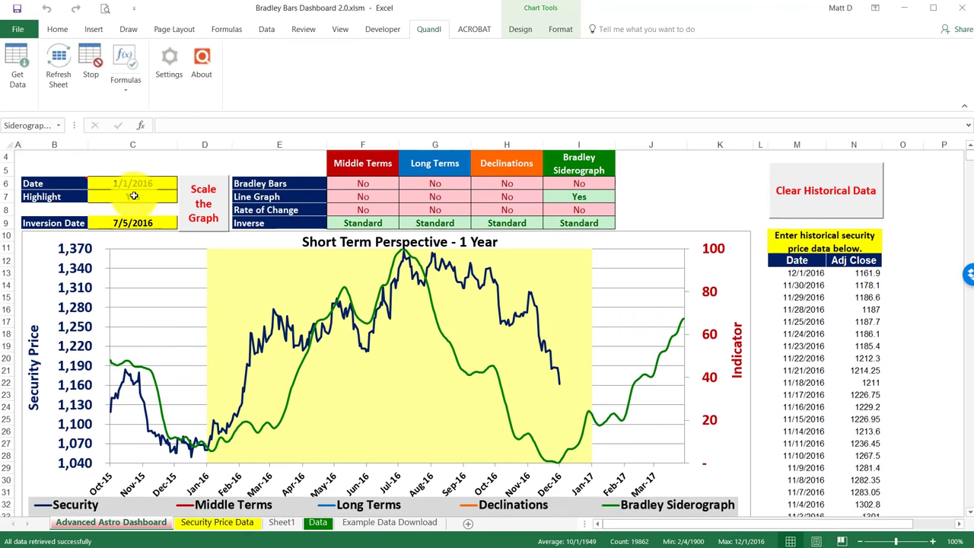
pyautogui.scroll(1, 134, 195)
pyautogui.click(143, 204)
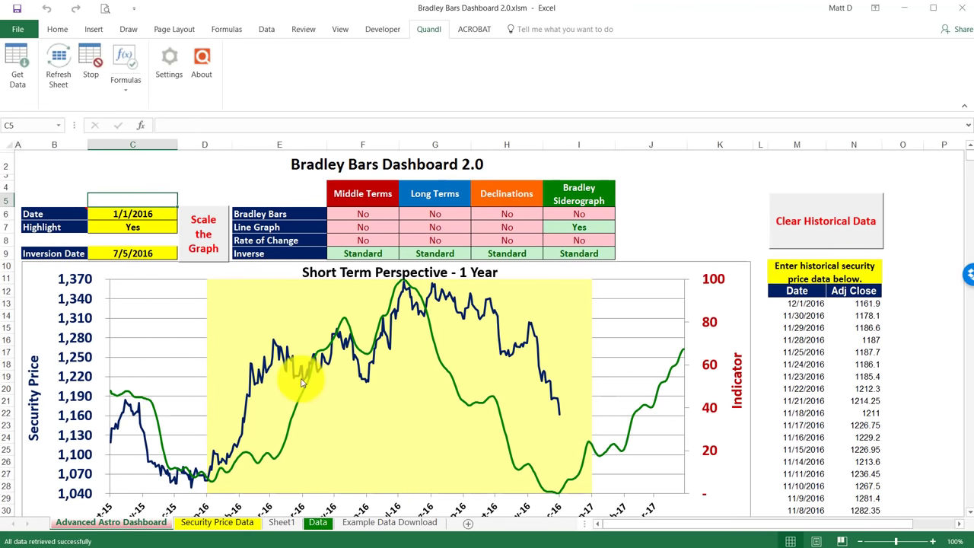
pyautogui.scroll(-8, 308, 381)
pyautogui.scroll(-1, 324, 308)
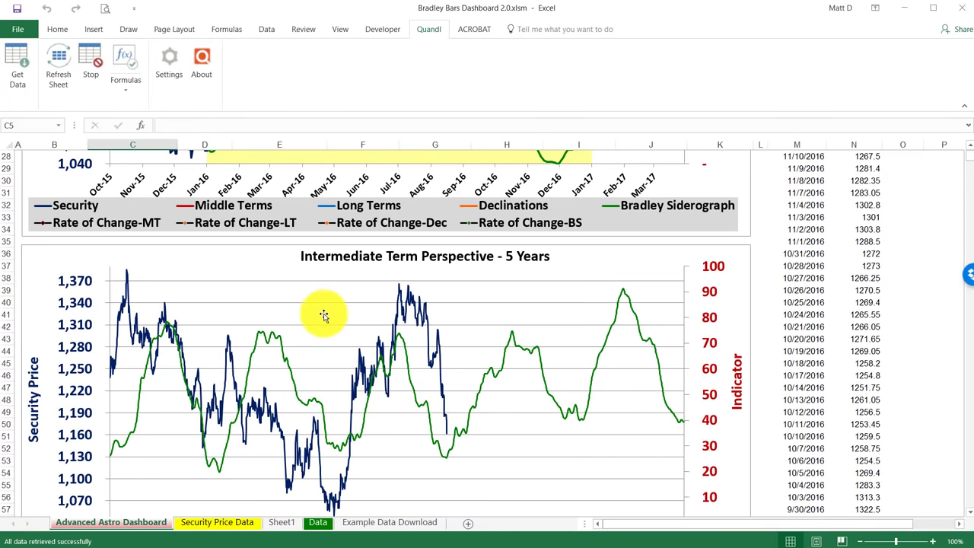
pyautogui.scroll(-1, 346, 295)
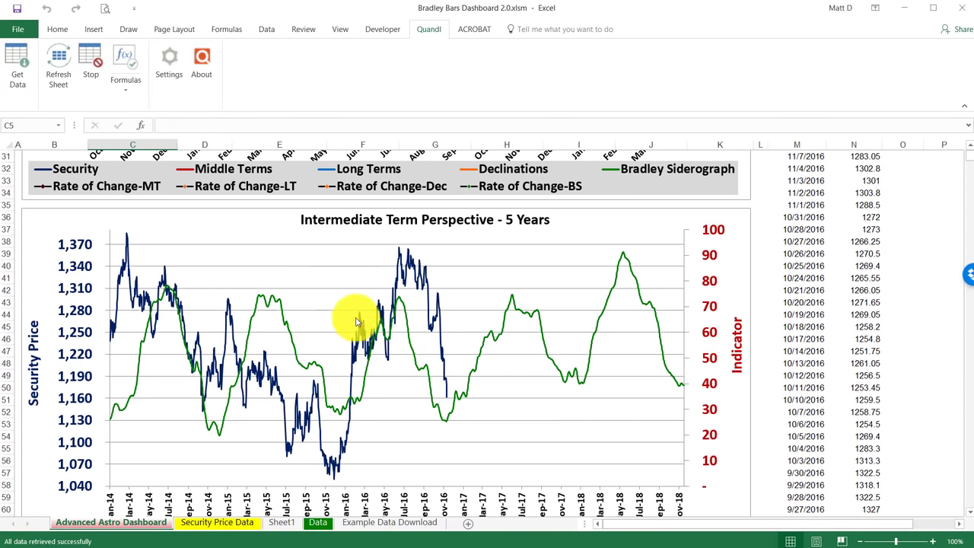
pyautogui.scroll(-8, 392, 283)
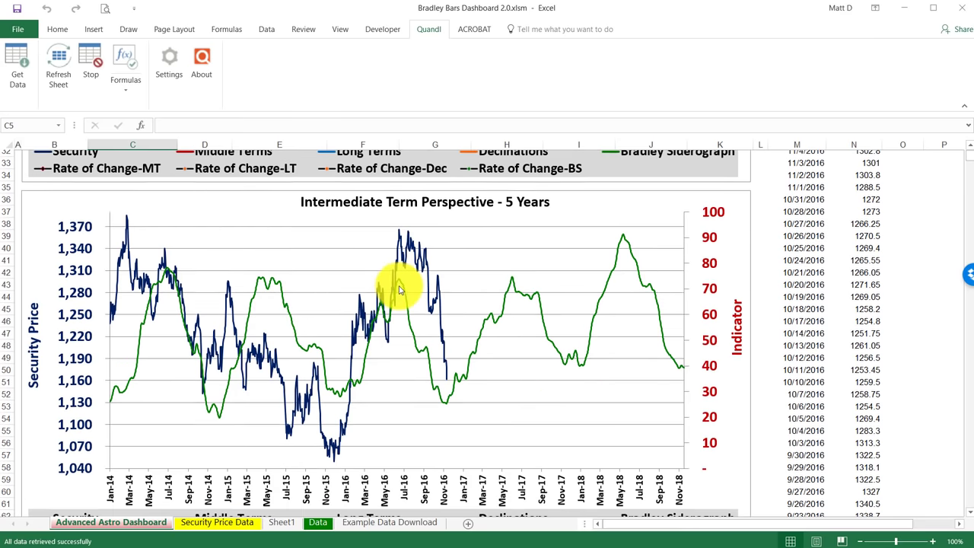
pyautogui.scroll(-1, 398, 304)
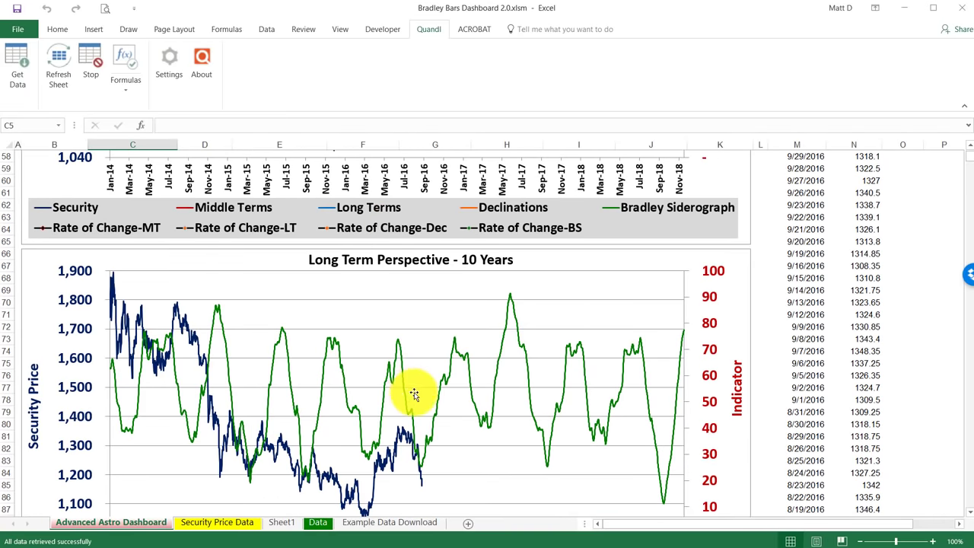
pyautogui.scroll(-3, 434, 388)
pyautogui.scroll(3, 412, 367)
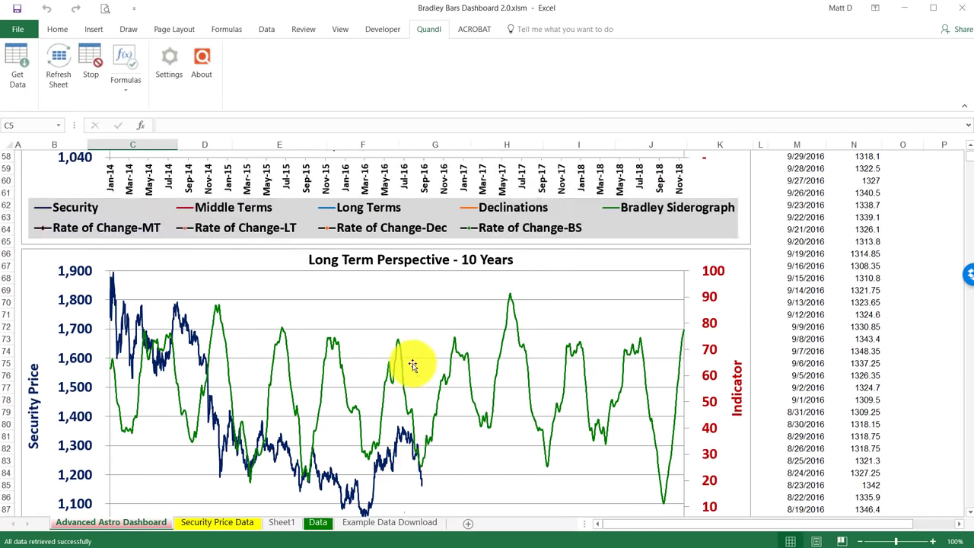
pyautogui.scroll(13, 412, 366)
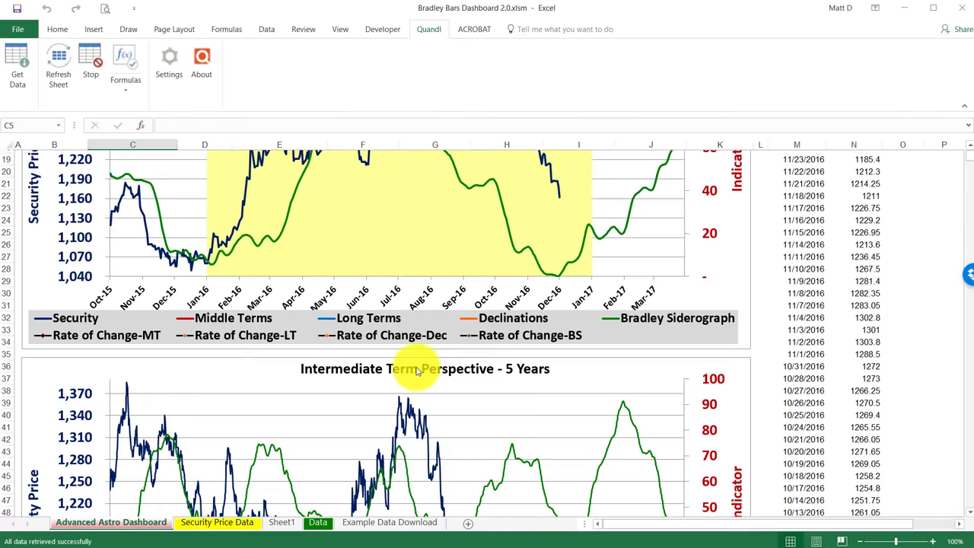
pyautogui.scroll(6, 415, 370)
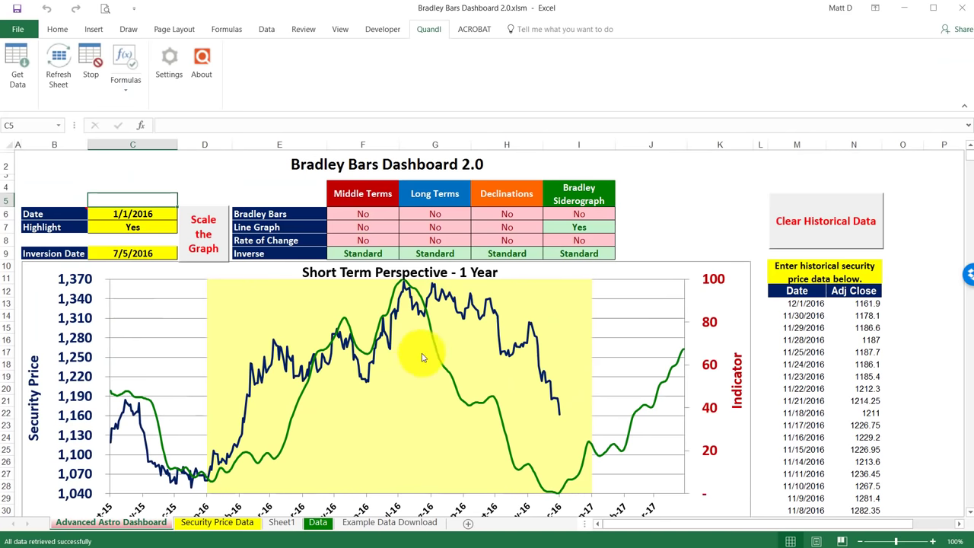